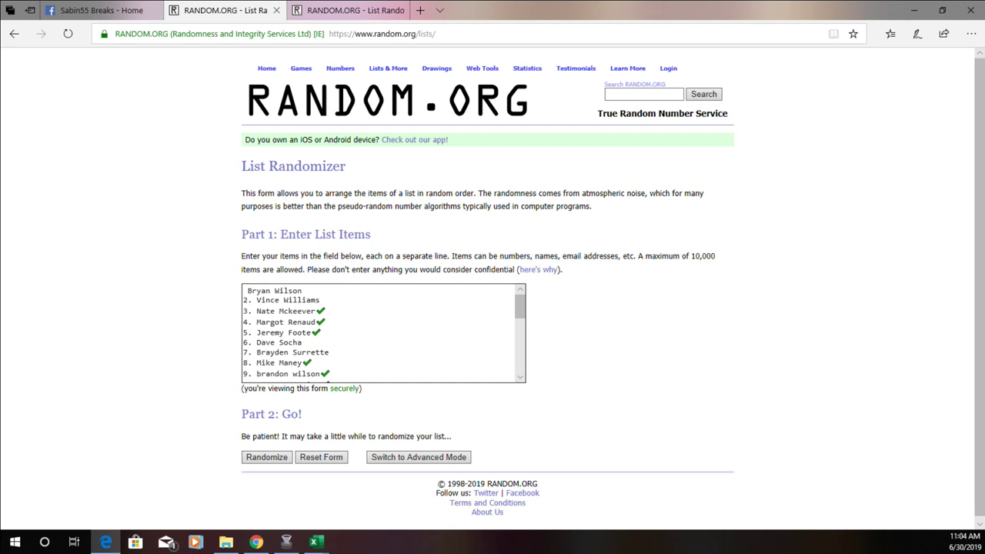
{"action": "scroll", "coordinate": [383, 333], "scroll_direction": "down", "scroll_amount": 10}
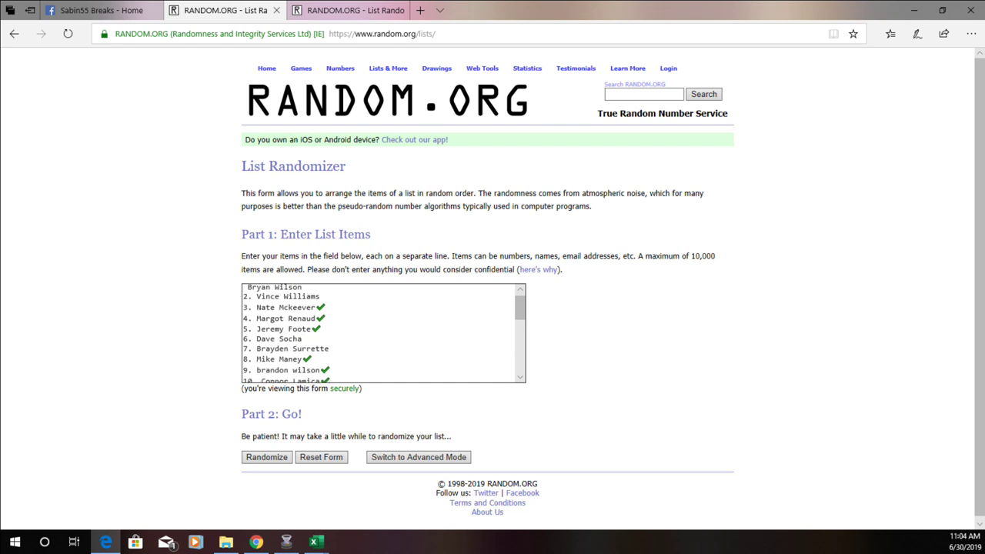
{"action": "scroll", "coordinate": [383, 333], "scroll_direction": "down", "scroll_amount": 1}
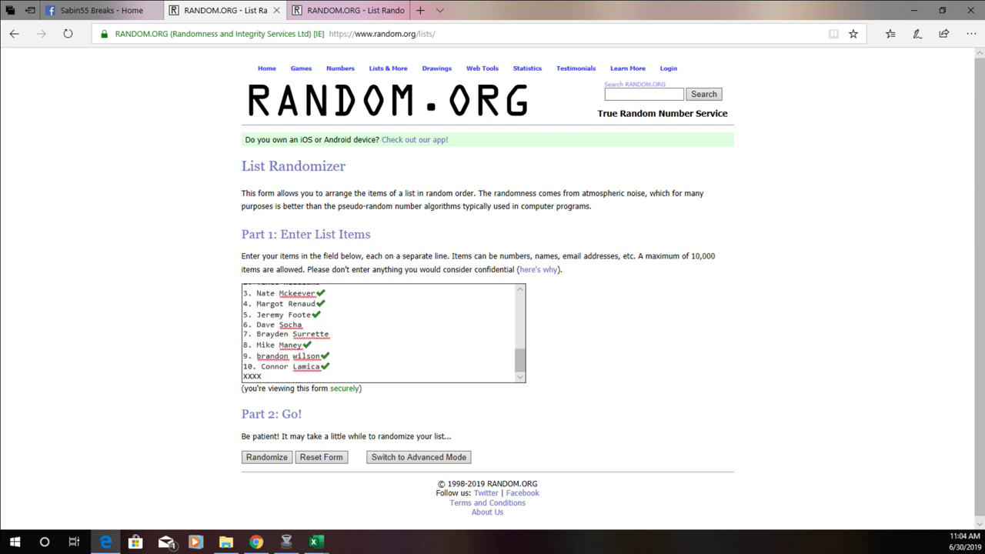
{"action": "scroll", "coordinate": [384, 333], "scroll_direction": "up", "scroll_amount": 10}
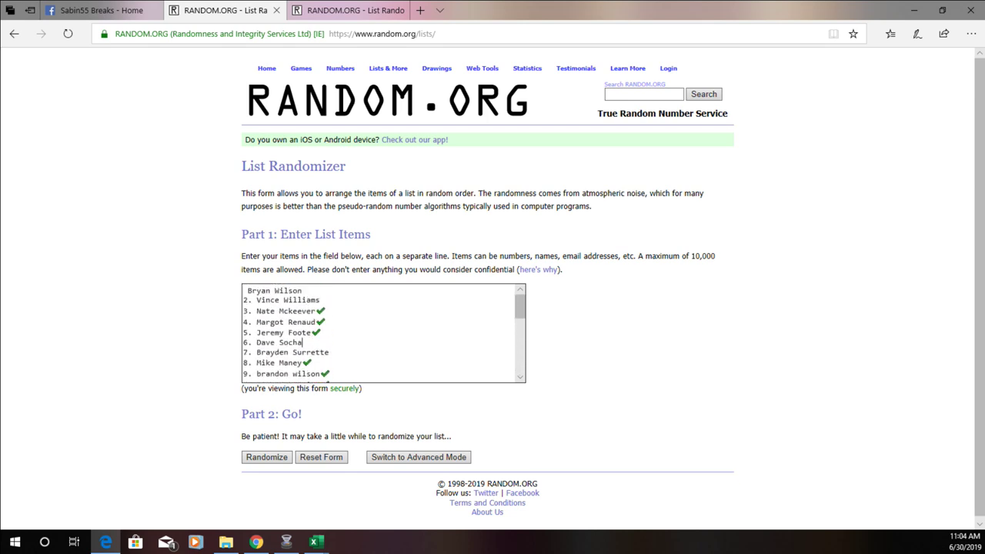
{"action": "scroll", "coordinate": [383, 333], "scroll_direction": "up", "scroll_amount": 2}
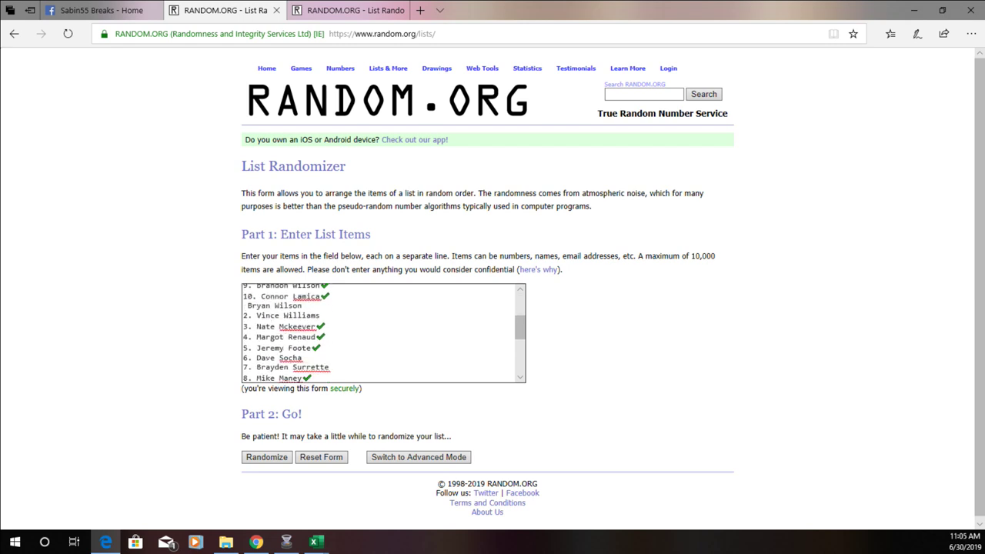
{"action": "scroll", "coordinate": [383, 332], "scroll_direction": "down", "scroll_amount": 10}
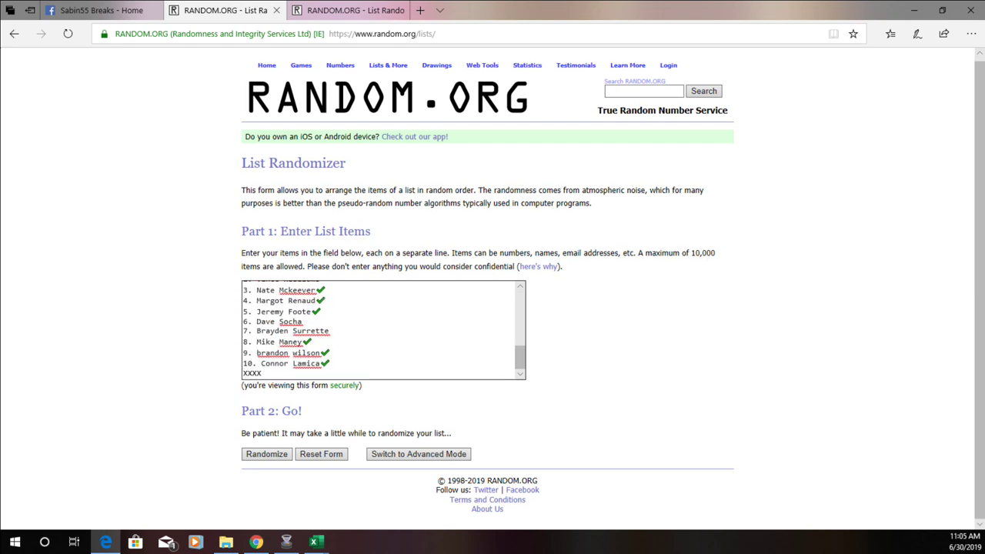
{"action": "left_click_drag", "start_coordinate": [261, 373], "coordinate": [243, 373]}
{"action": "left_click", "coordinate": [253, 372]}
Randomize the 31-item participant list in RANDOM.ORG, then reshuffle it several more times
{"action": "left_click", "coordinate": [268, 455]}
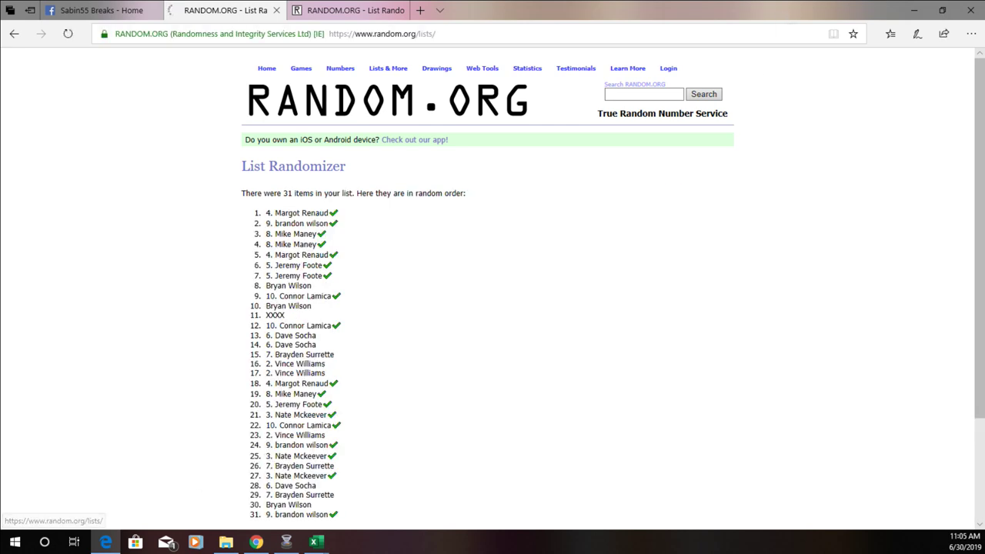
{"action": "scroll", "coordinate": [177, 316], "scroll_direction": "down", "scroll_amount": 3}
{"action": "left_click", "coordinate": [259, 455]}
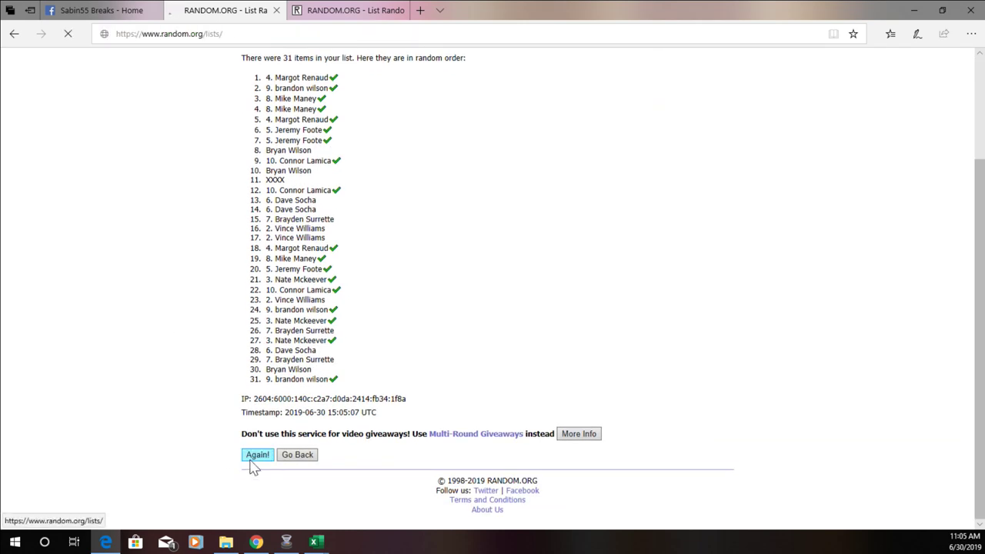
{"action": "scroll", "coordinate": [198, 416], "scroll_direction": "down", "scroll_amount": 3}
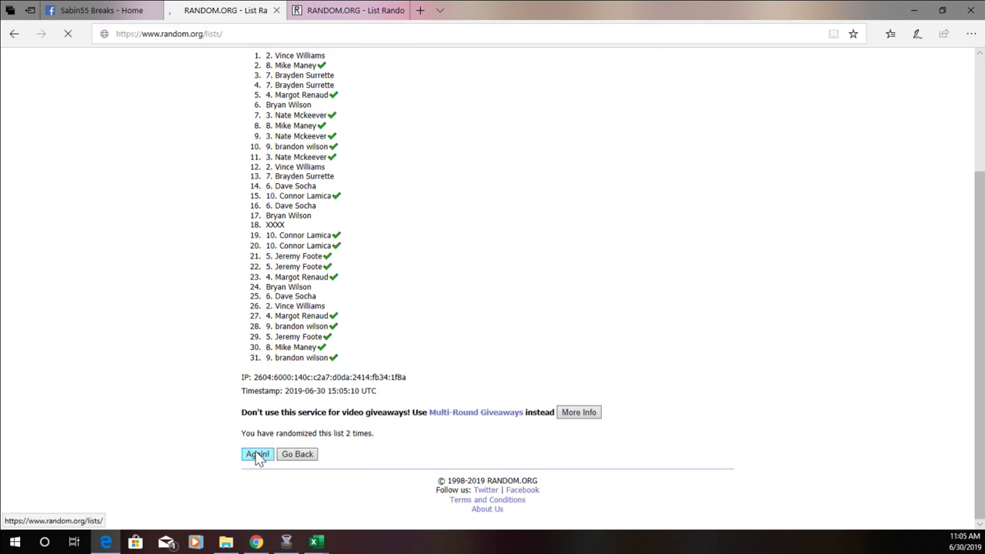
{"action": "left_click", "coordinate": [257, 456]}
{"action": "scroll", "coordinate": [208, 346], "scroll_direction": "down", "scroll_amount": 3}
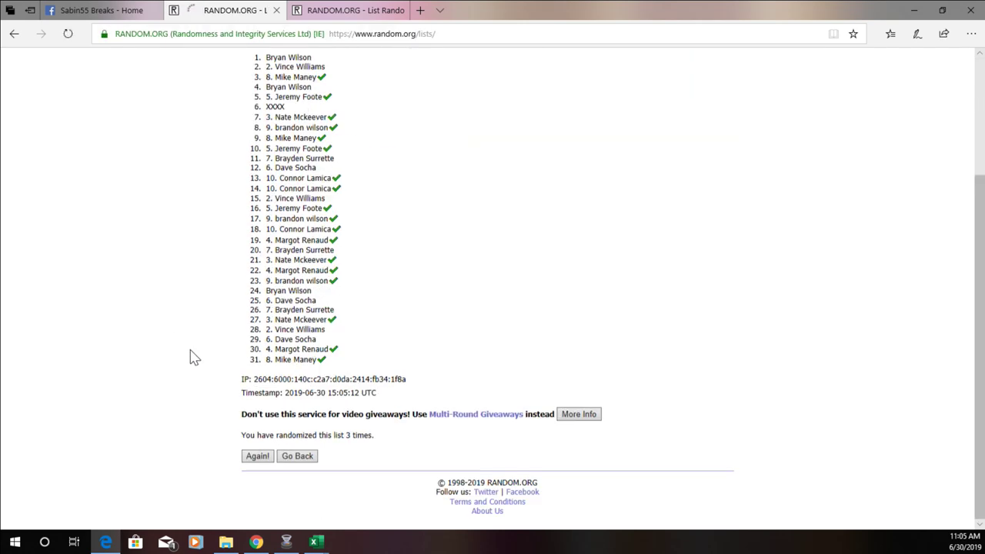
{"action": "left_click", "coordinate": [257, 455]}
{"action": "scroll", "coordinate": [208, 347], "scroll_direction": "down", "scroll_amount": 3}
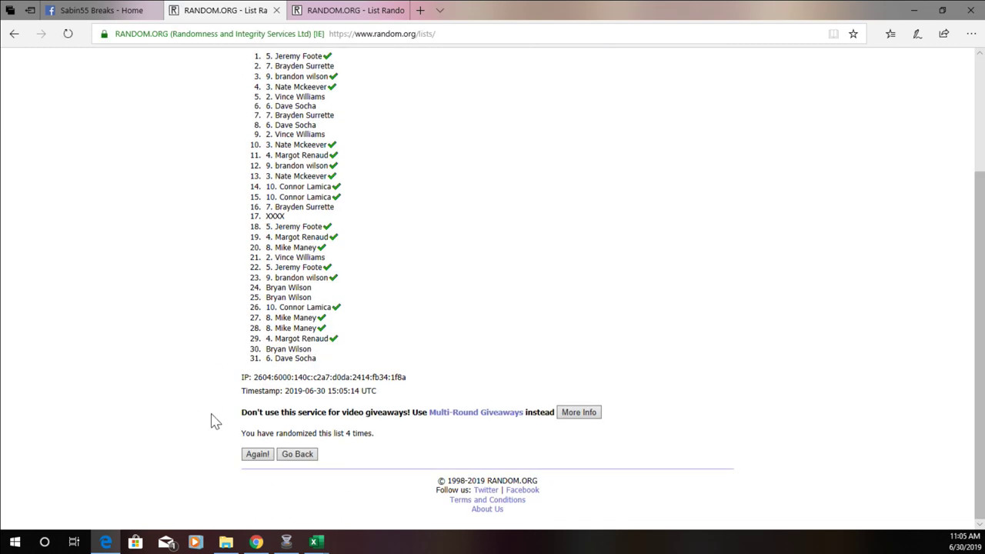
{"action": "left_click", "coordinate": [259, 455]}
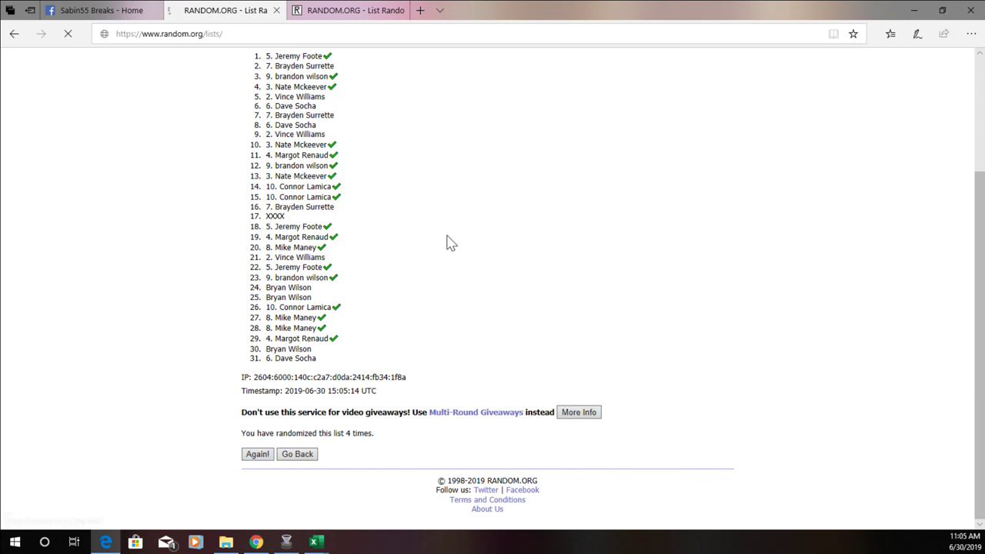
Copy shuffled entries 1–16 from RANDOM.ORG and switch back to the Hockey Puck workbook
{"action": "left_click_drag", "start_coordinate": [275, 212], "coordinate": [339, 364]}
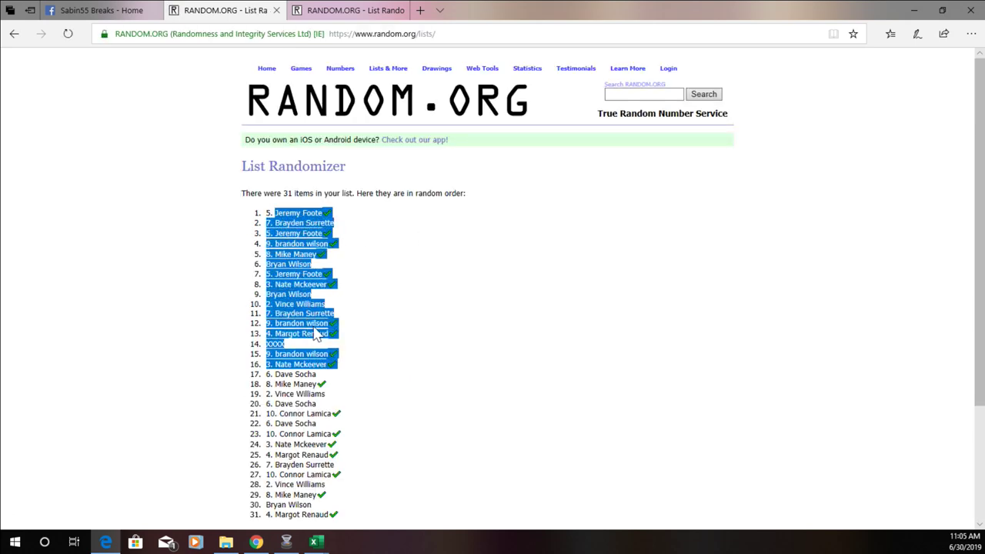
{"action": "right_click", "coordinate": [293, 295]}
{"action": "left_click", "coordinate": [312, 393]}
{"action": "key", "text": "alt+Tab"}
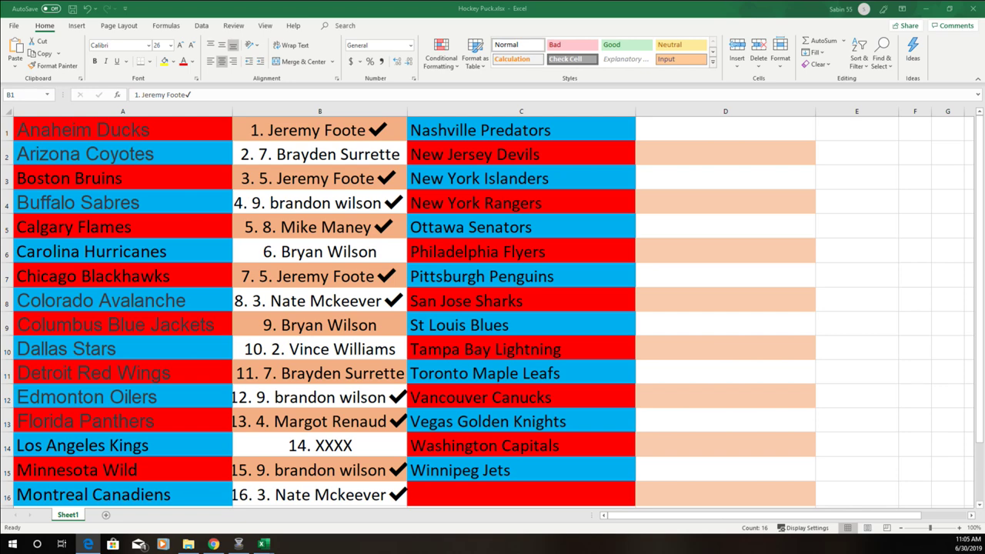
Paste the remaining 15 shuffled entries into D1:D15, beside Nashville through Winnipeg
{"action": "key", "text": "ctrl+shift+Down"}
{"action": "left_click", "coordinate": [712, 130]}
{"action": "left_click_drag", "start_coordinate": [712, 130], "coordinate": [710, 464]}
{"action": "right_click", "coordinate": [701, 325]}
{"action": "left_click", "coordinate": [741, 106]}
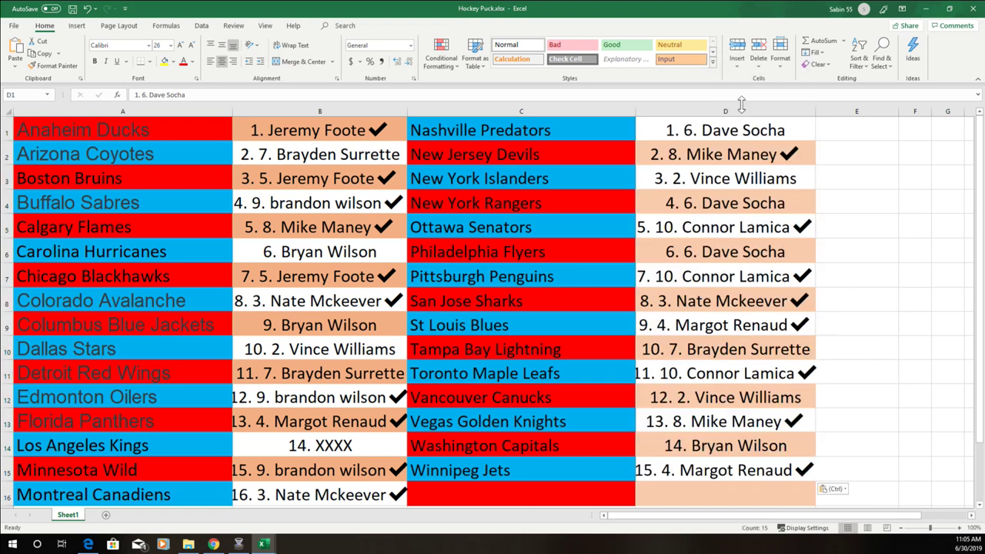
{"action": "left_click", "coordinate": [706, 269]}
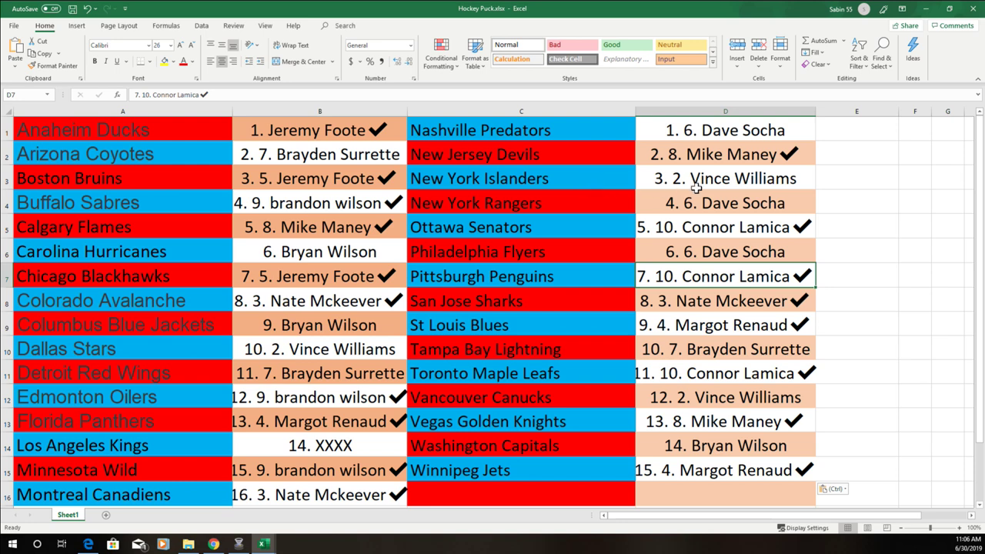
Replace the D3 and D14 entries with two other participants' names, without numbering
{"action": "left_click", "coordinate": [727, 187]}
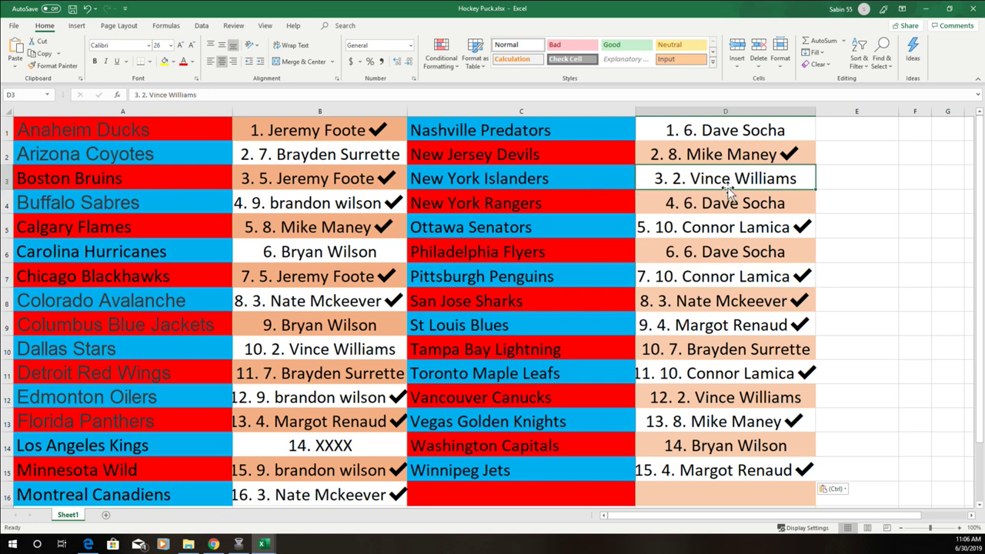
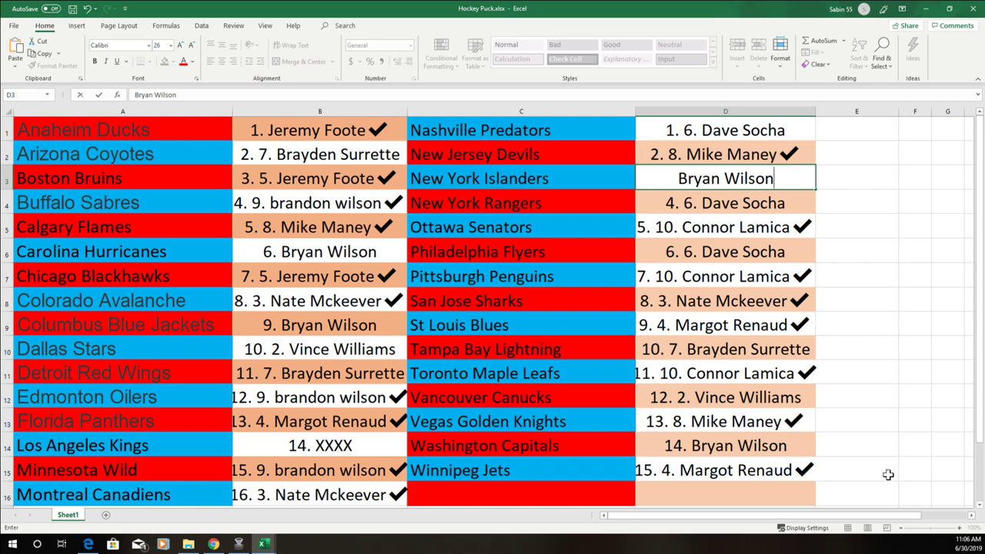
{"action": "left_click", "coordinate": [717, 447]}
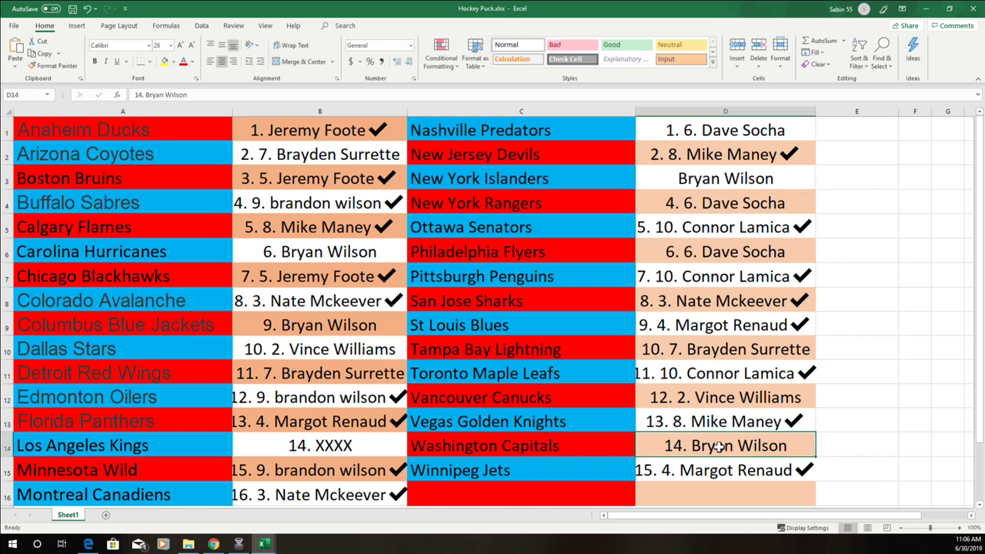
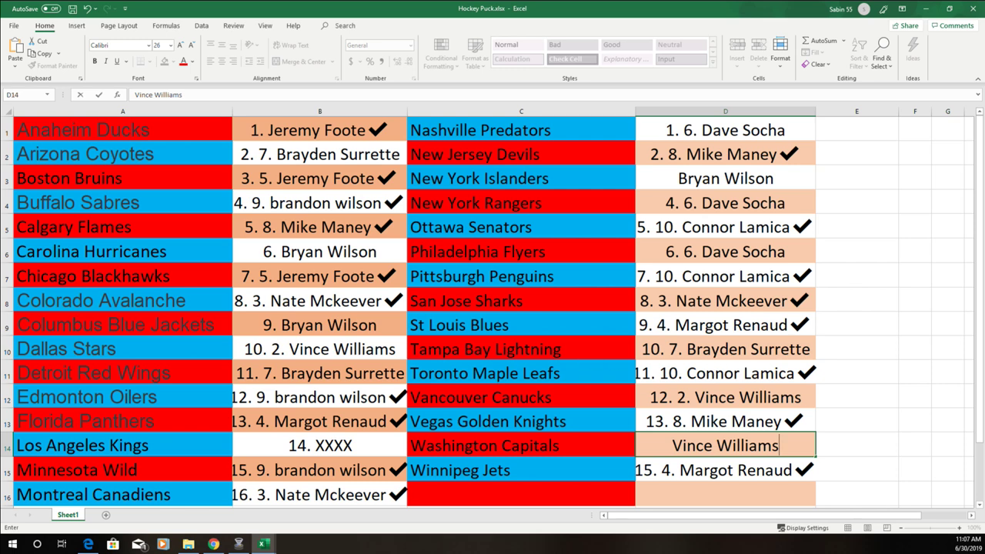
{"action": "left_click", "coordinate": [89, 544]}
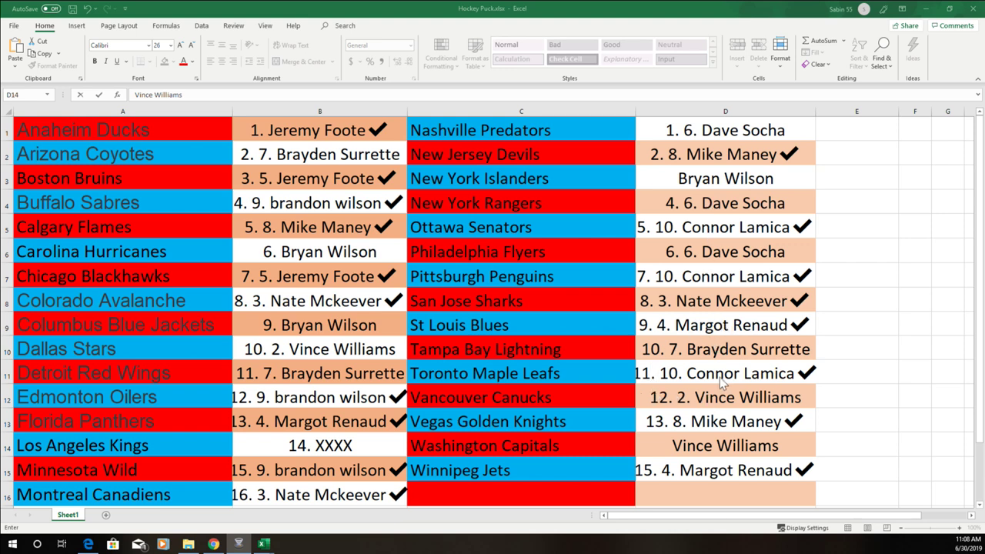
Enter a new participant's name in D11 beside Toronto Maple Leafs and confirm it
{"action": "left_click", "coordinate": [726, 371]}
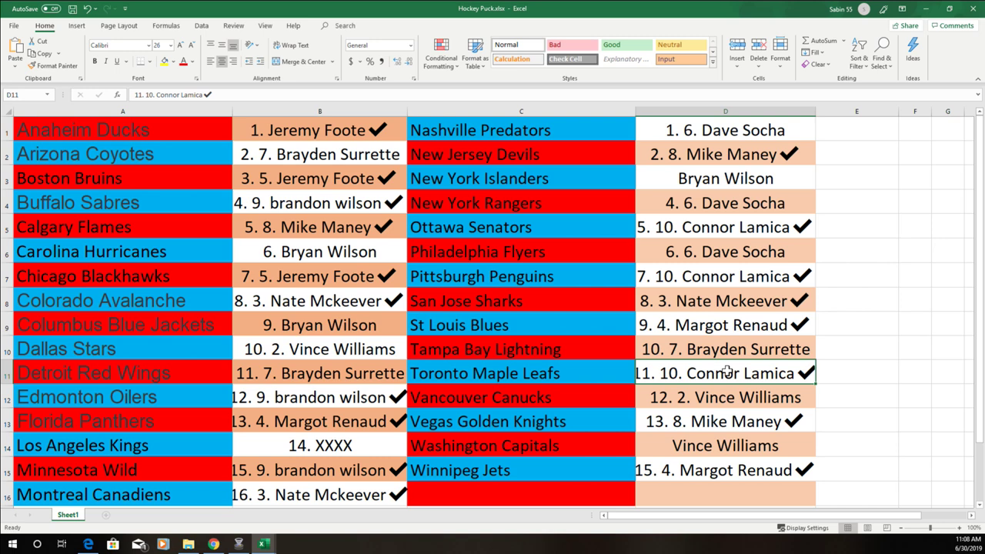
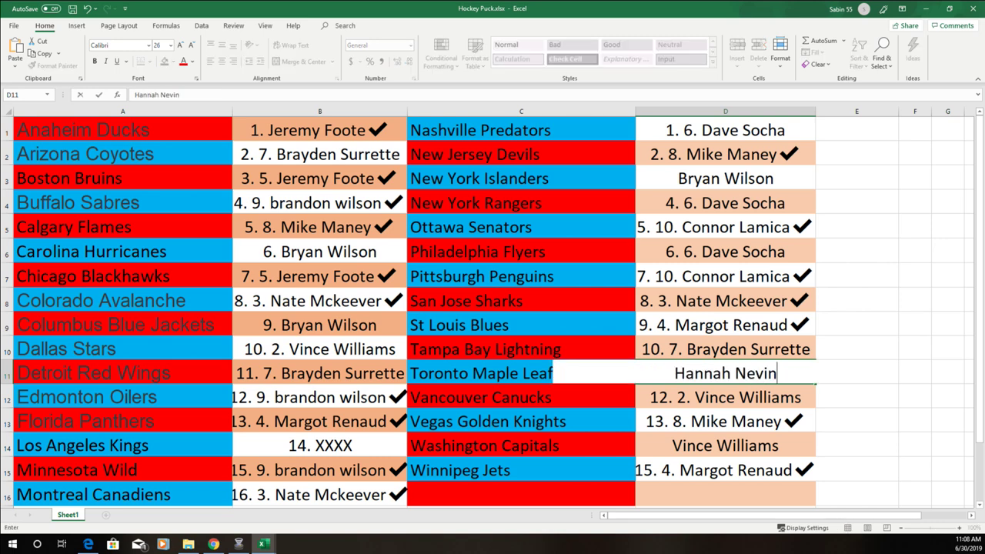
{"action": "left_click", "coordinate": [706, 448]}
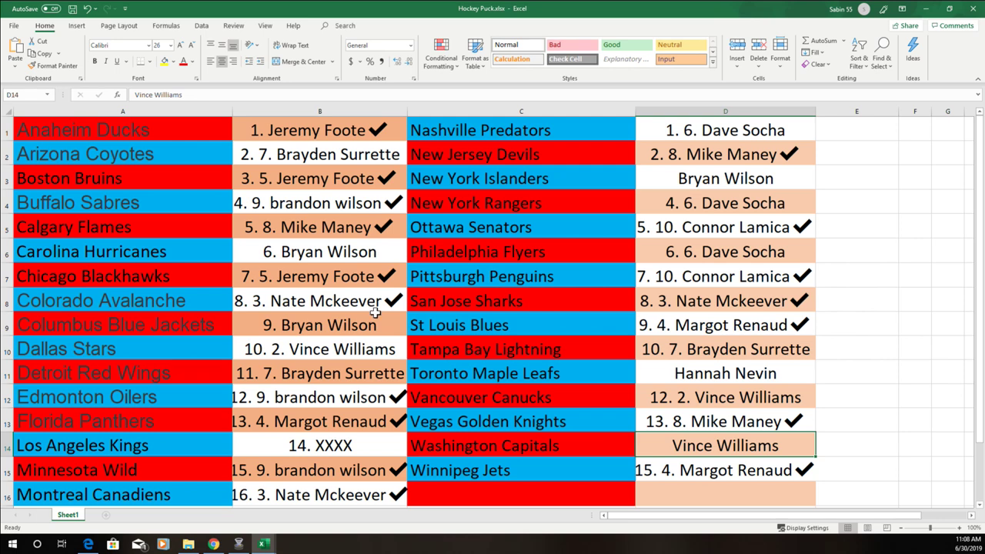
{"action": "left_click", "coordinate": [725, 372]}
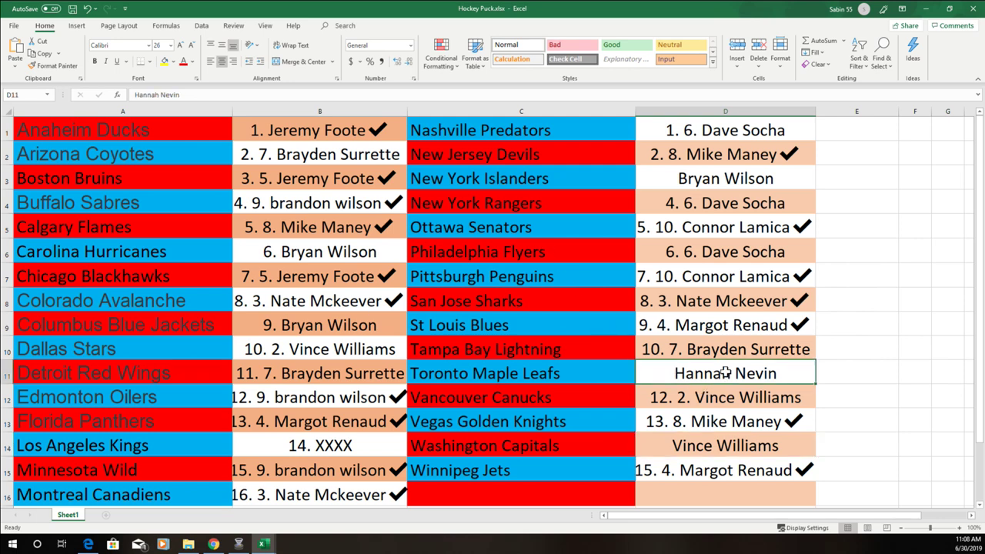
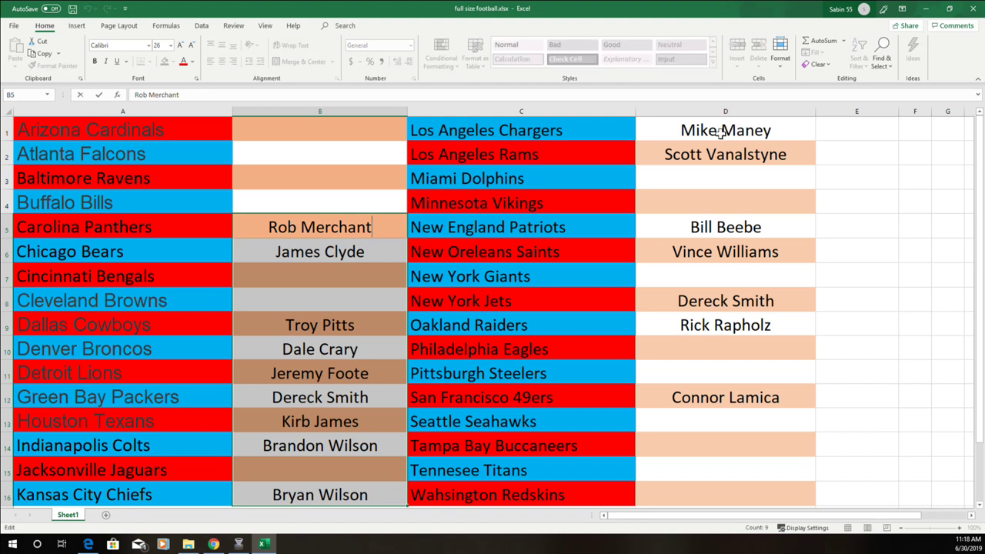
Copy the participant names in D1:D12 and bring up RANDOM.ORG's List Randomizer in the browser
{"action": "left_click_drag", "start_coordinate": [726, 130], "coordinate": [723, 386]}
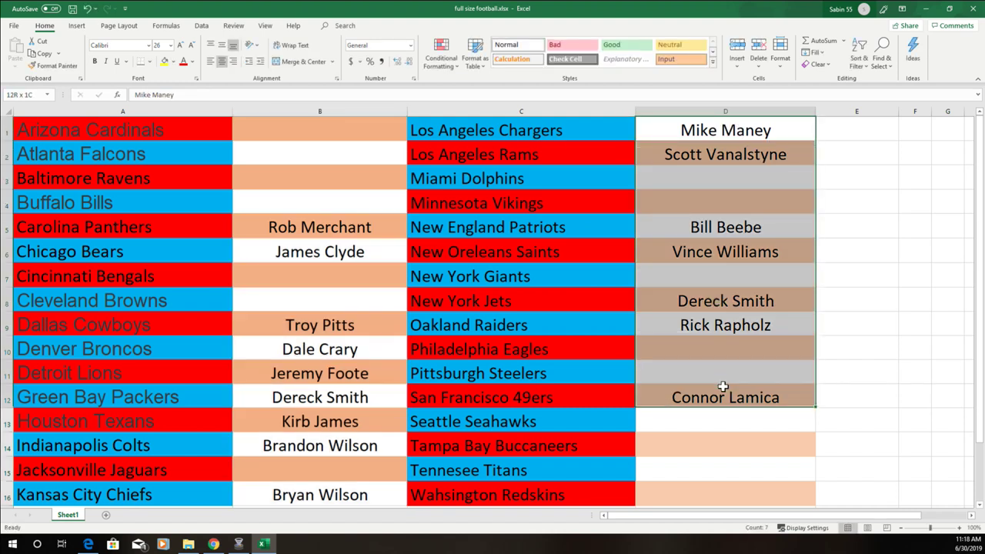
{"action": "right_click", "coordinate": [701, 228]}
{"action": "left_click", "coordinate": [726, 251]}
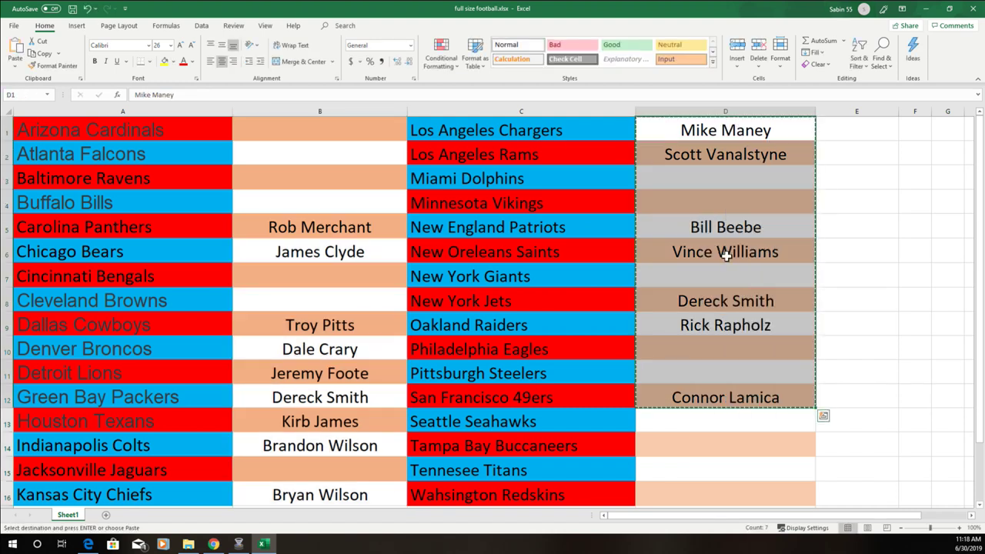
{"action": "left_click", "coordinate": [88, 544]}
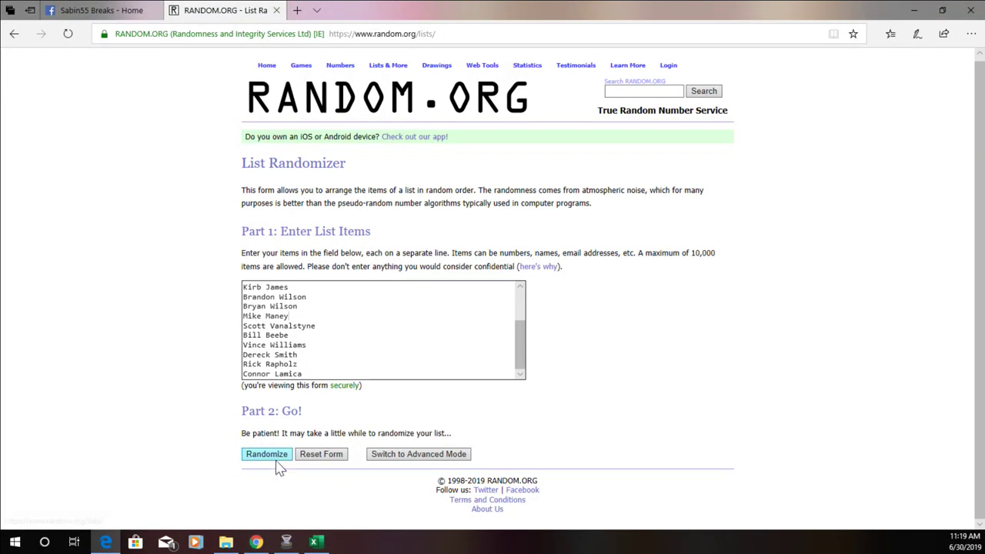
Randomize the 16 participant names on RANDOM.ORG, then reshuffle them four more times
{"action": "left_click", "coordinate": [277, 461]}
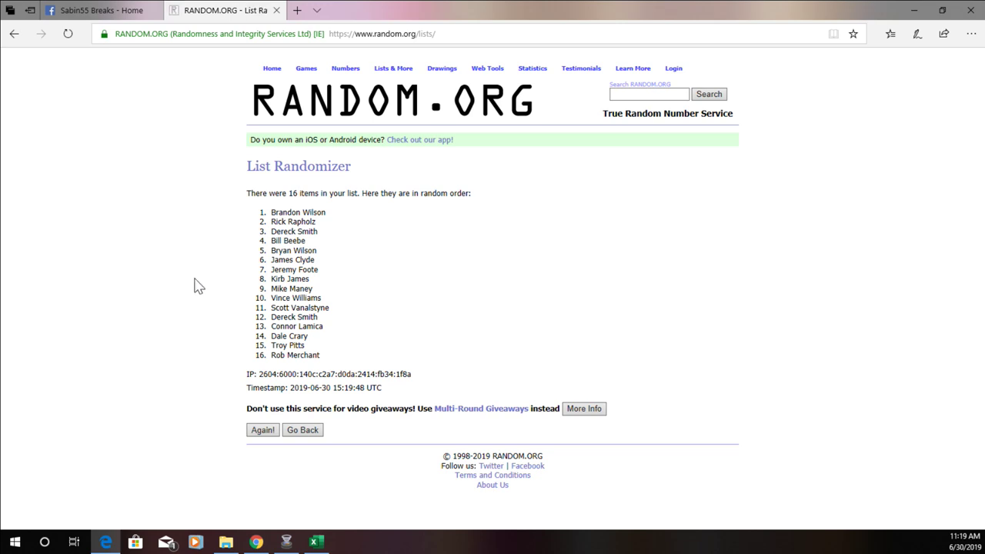
{"action": "left_click", "coordinate": [265, 431]}
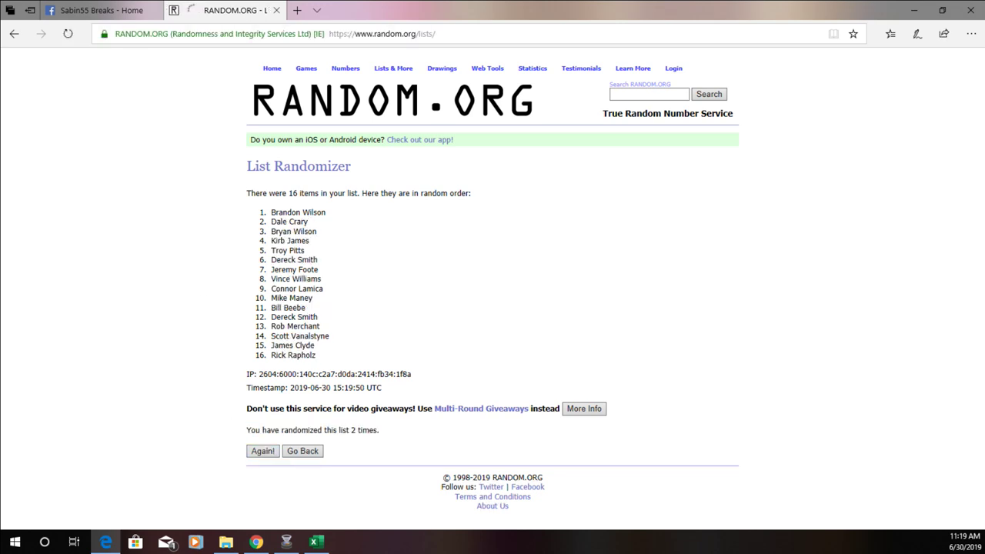
{"action": "left_click", "coordinate": [262, 454]}
{"action": "left_click", "coordinate": [262, 454]}
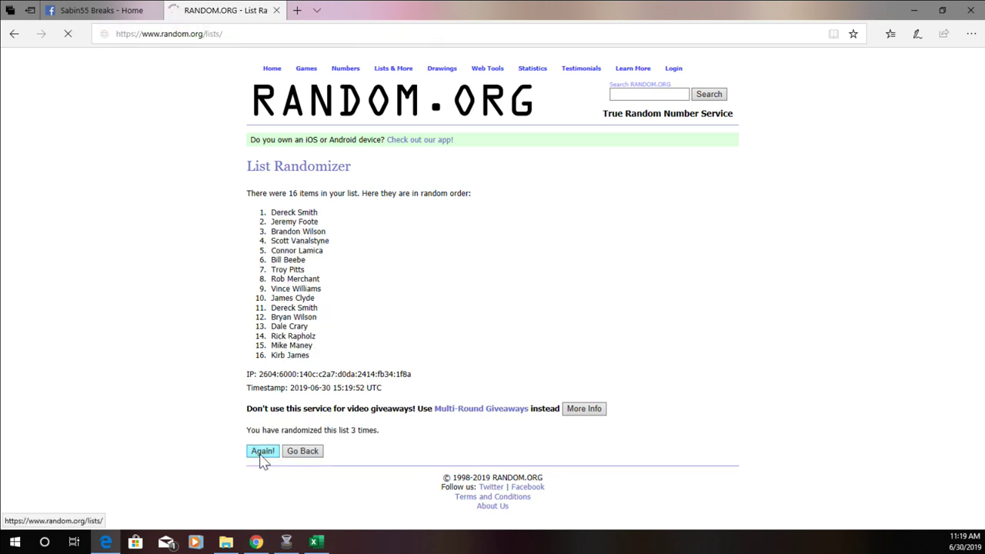
{"action": "left_click", "coordinate": [261, 454]}
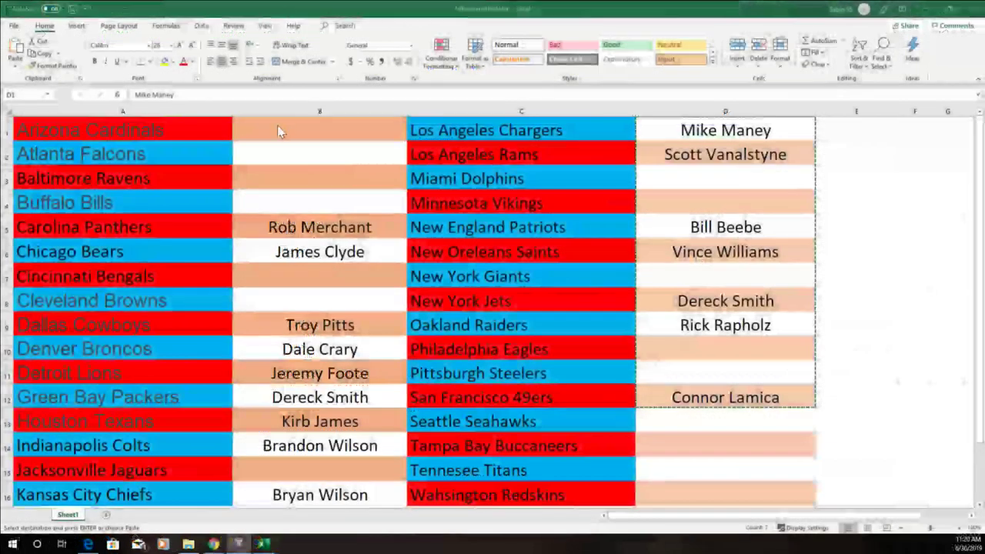
Enter shuffled participant names into B1 through B4, starting beside Arizona Cardinals
{"action": "left_click", "coordinate": [284, 129]}
{"action": "key", "text": "Escape"}
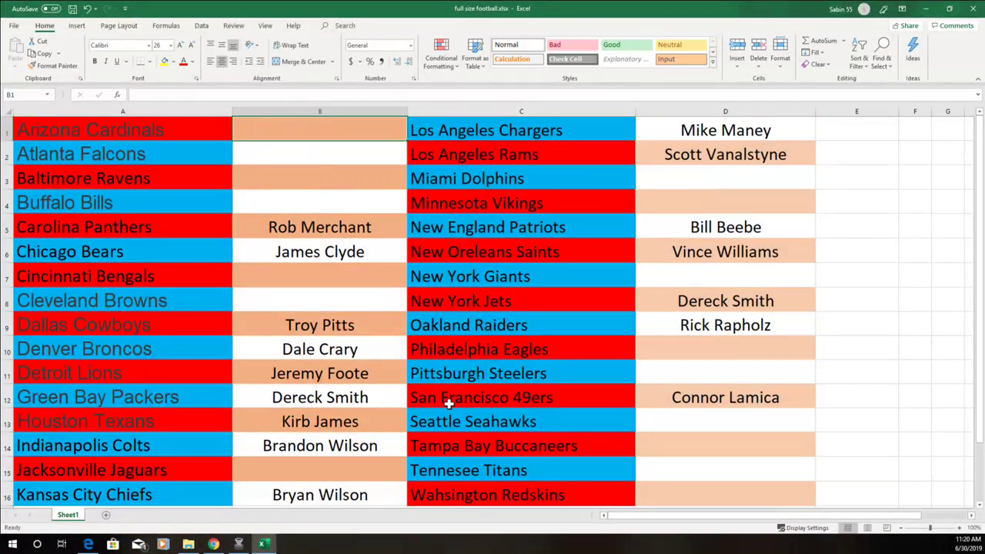
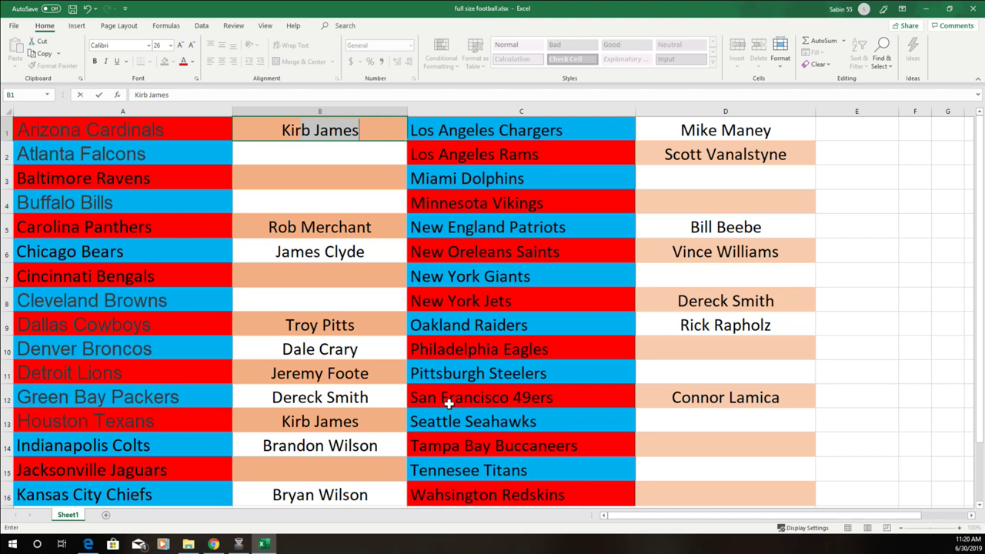
{"action": "key", "text": "Return"}
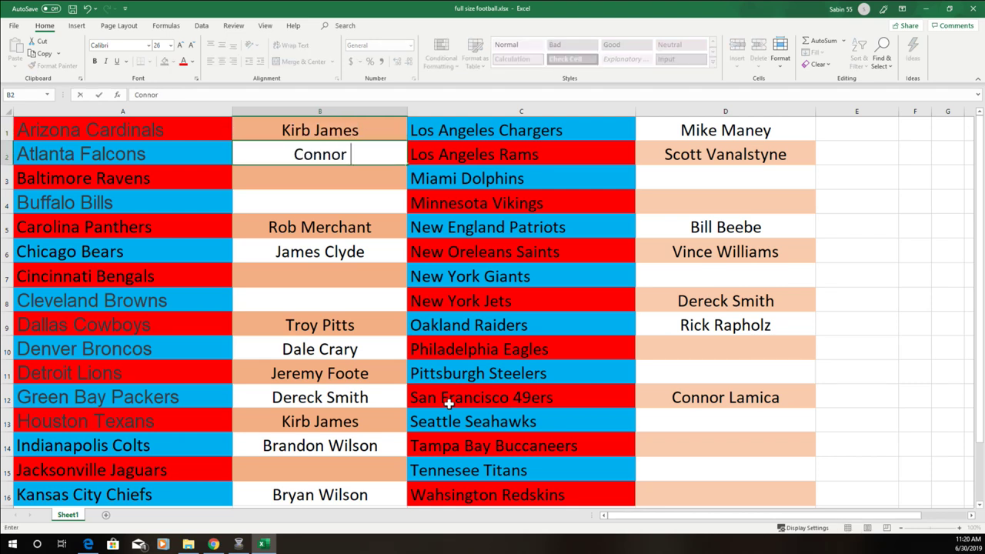
{"action": "key", "text": "Return"}
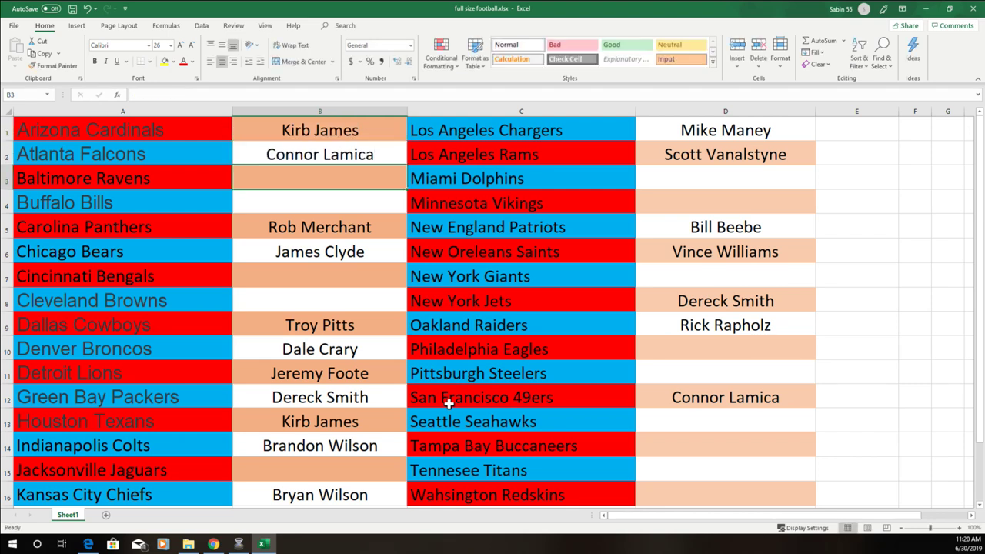
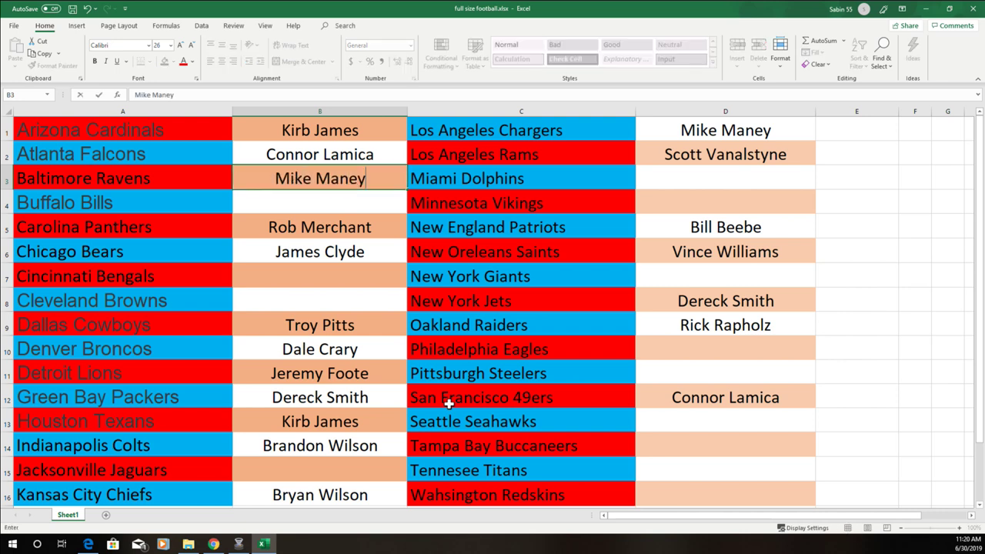
{"action": "key", "text": "Return"}
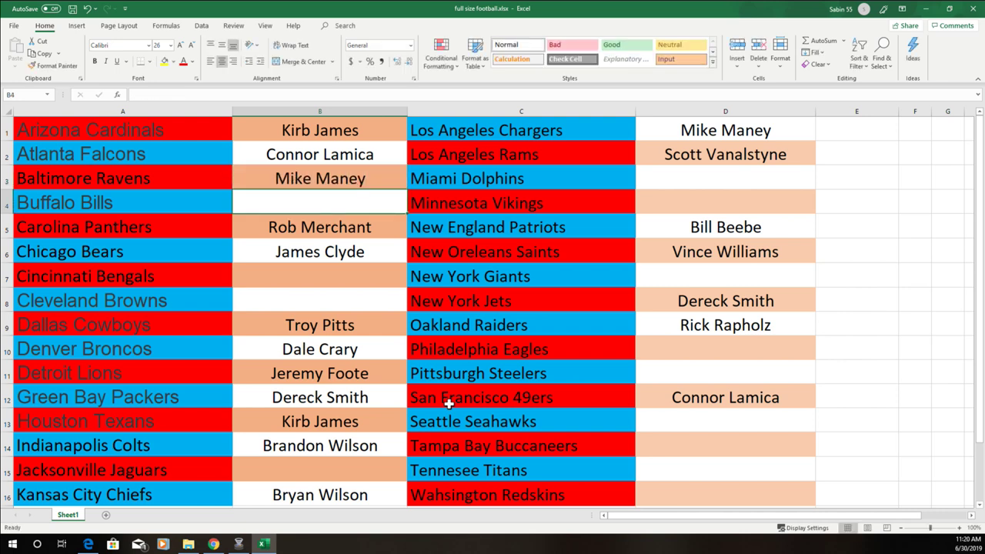
{"action": "key", "text": "Return"}
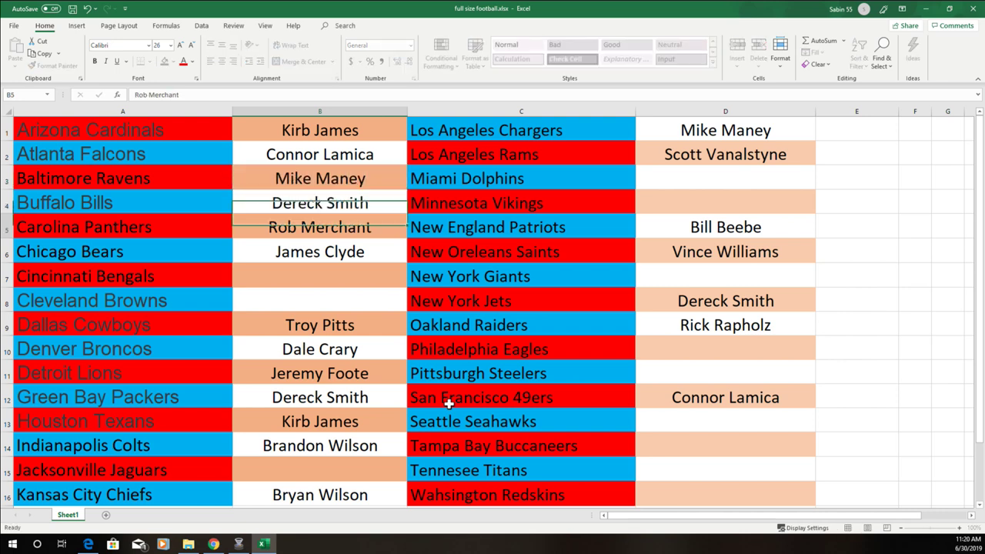
{"action": "key", "text": "Return"}
{"action": "key", "text": "Return"}
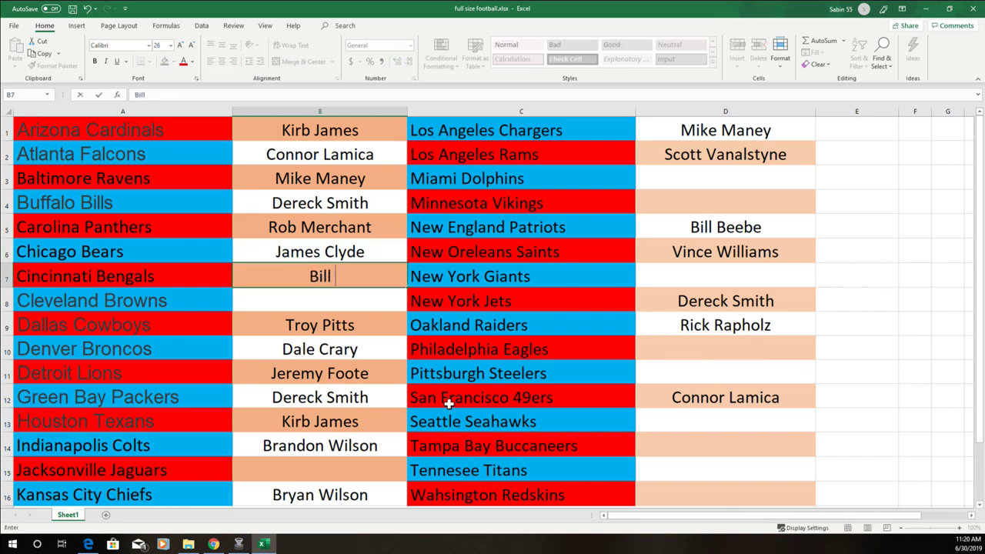
Fill B7, B8 and B15 with participant names, fixing the spelling of the B15 entry
{"action": "key", "text": "Return"}
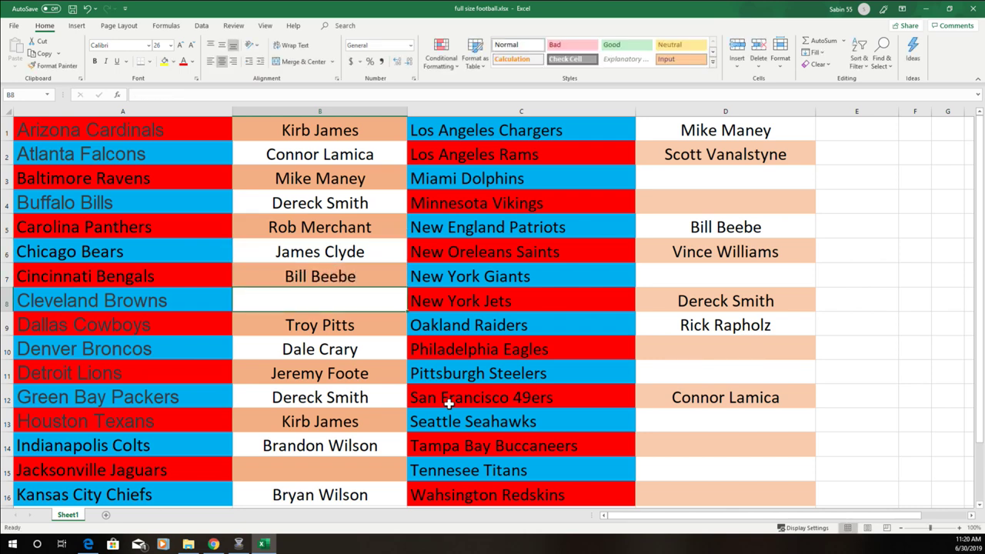
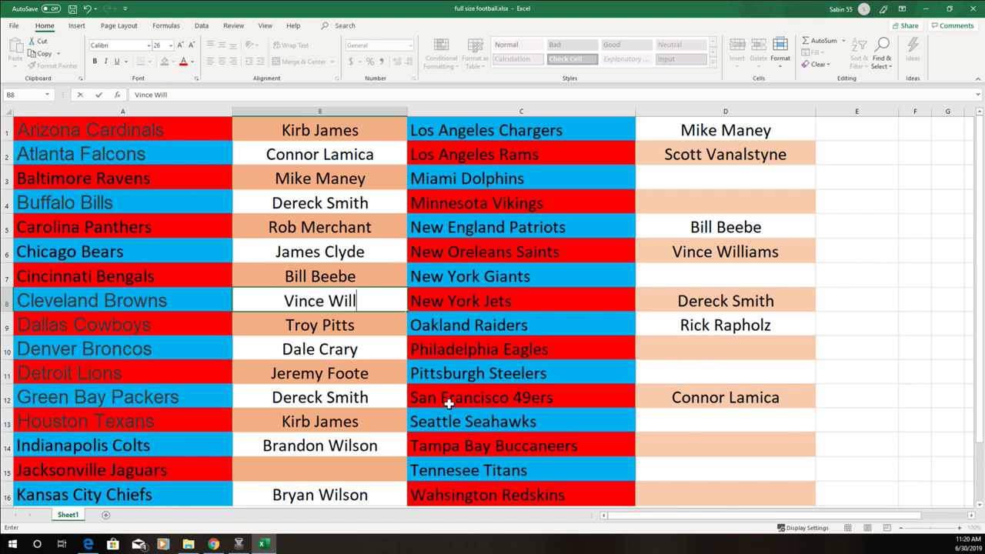
{"action": "left_click", "coordinate": [346, 476]}
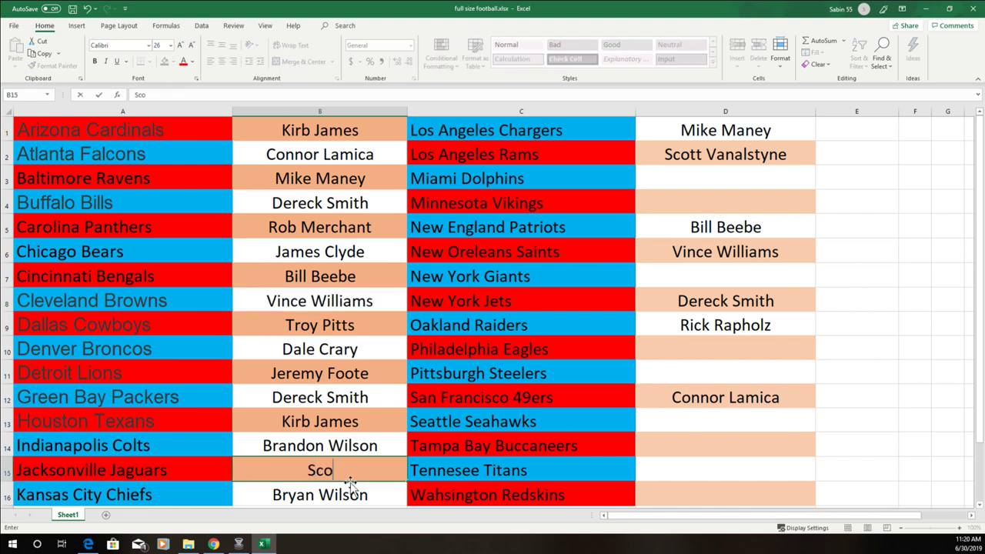
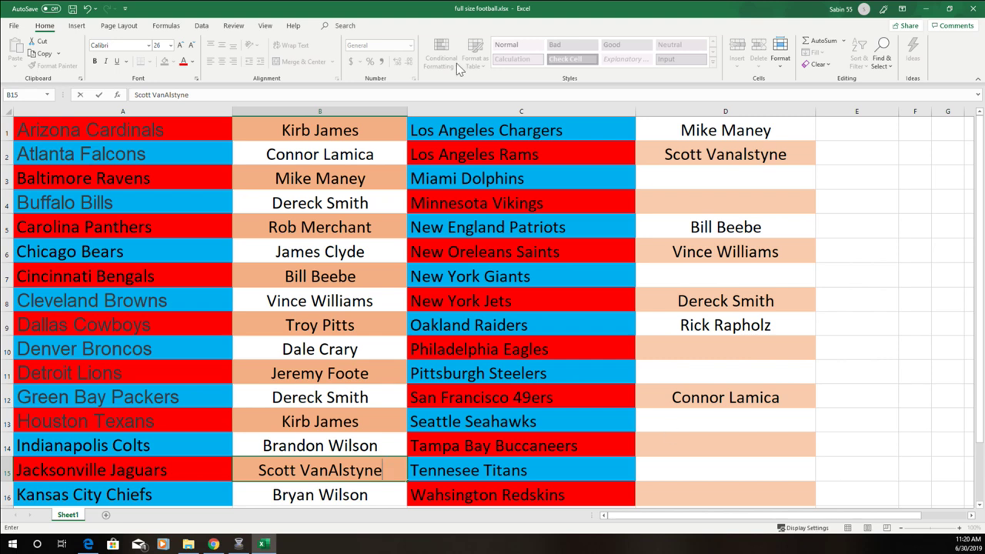
Enter participant names in the blank column D cells from Miami Dolphins down to D11
{"action": "left_click", "coordinate": [719, 178]}
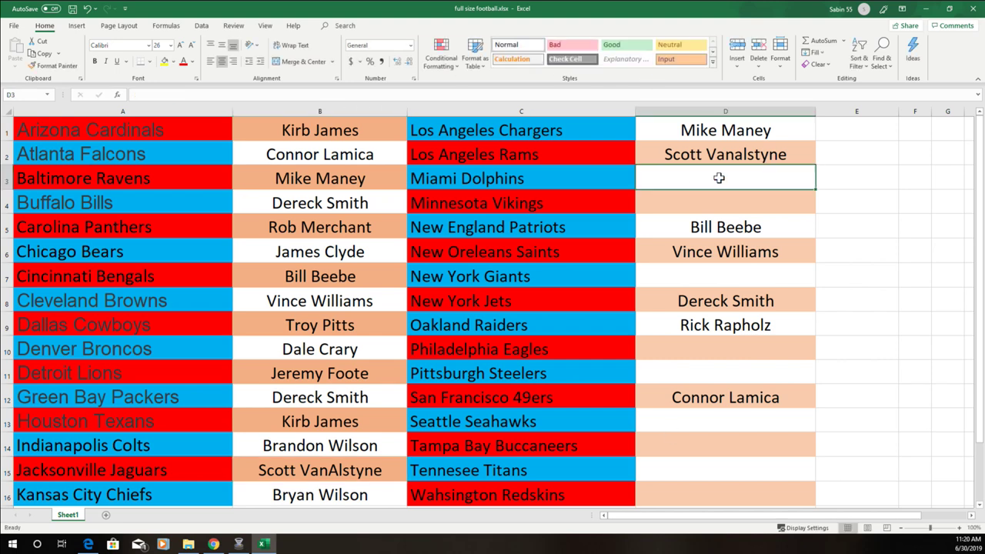
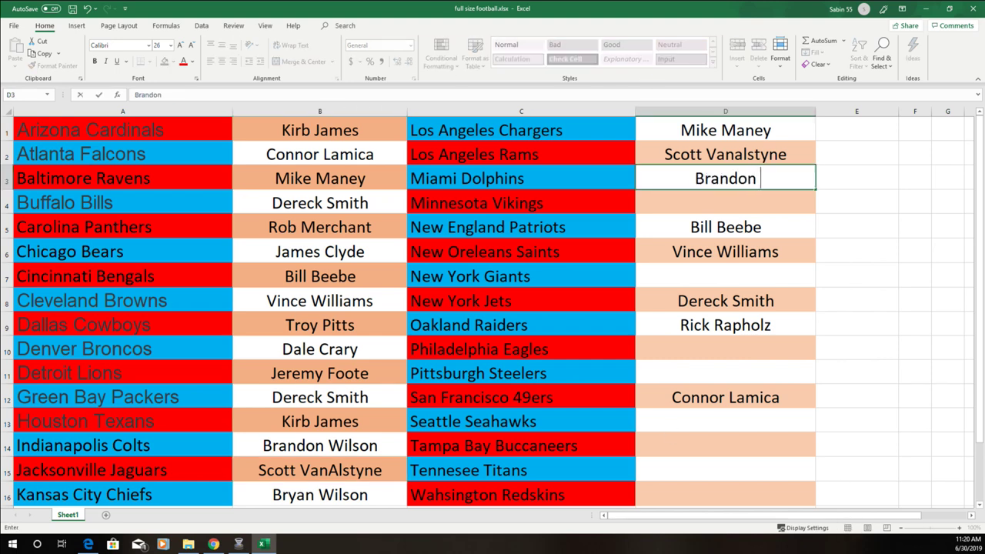
{"action": "key", "text": "Return"}
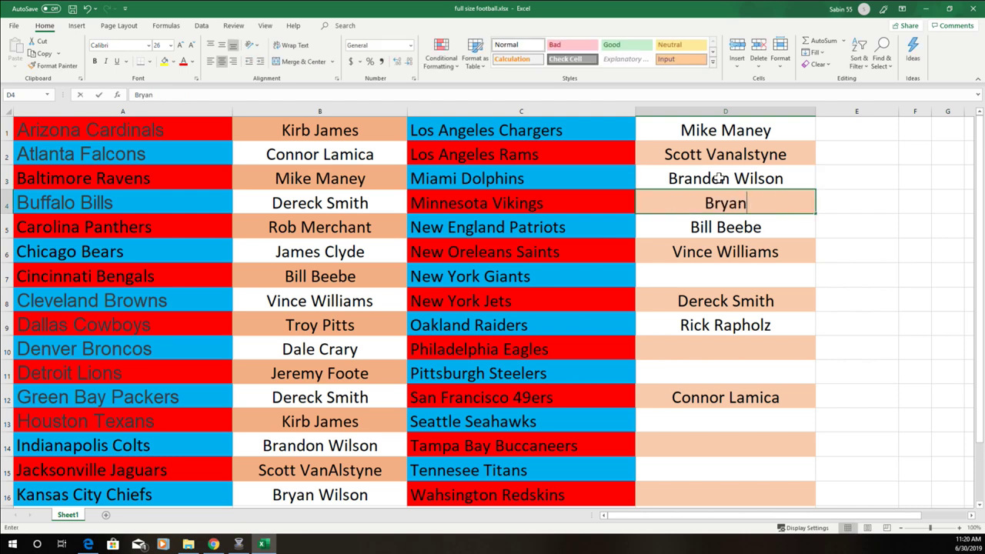
{"action": "key", "text": "Return"}
{"action": "key", "text": "Return"}
{"action": "key", "text": "Return"}
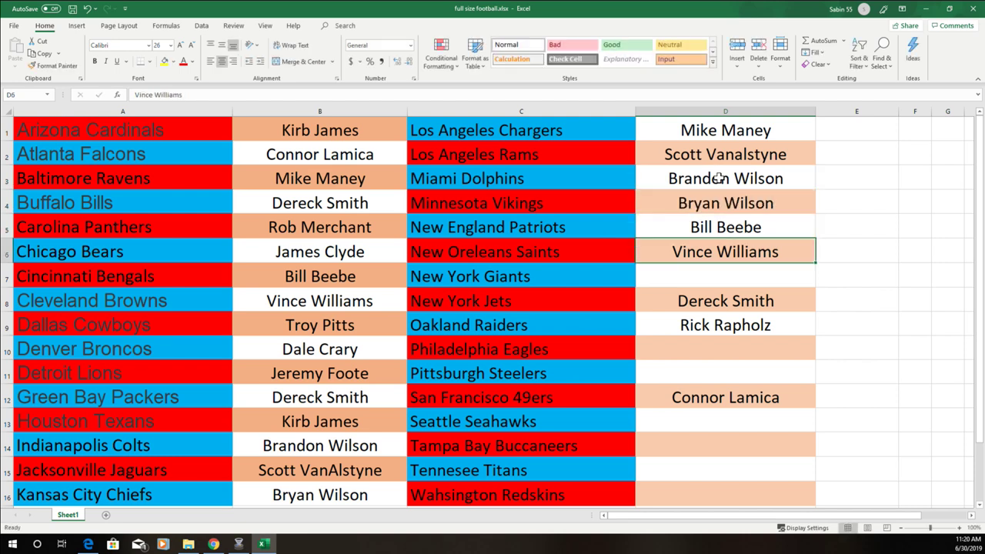
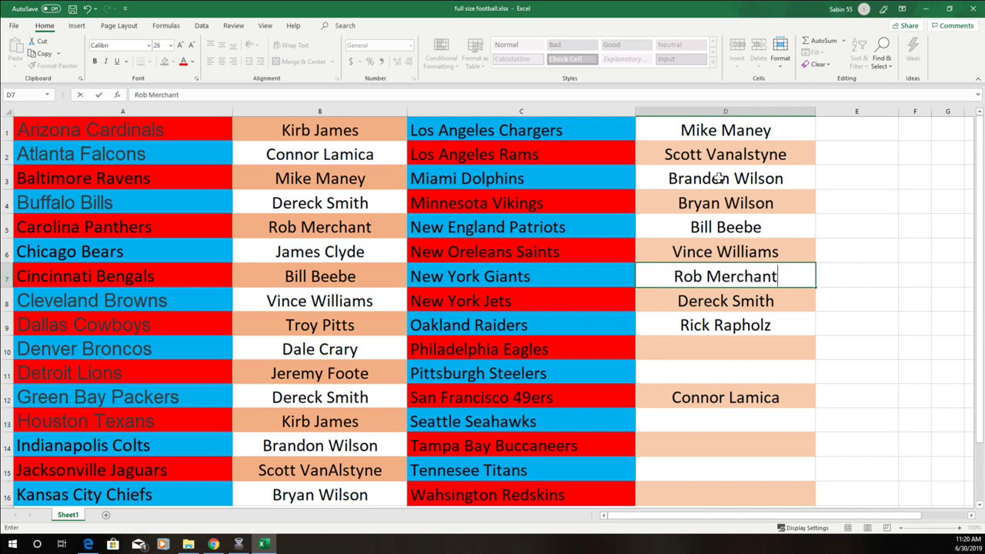
{"action": "key", "text": "Return"}
{"action": "key", "text": "Return"}
{"action": "key", "text": "Return"}
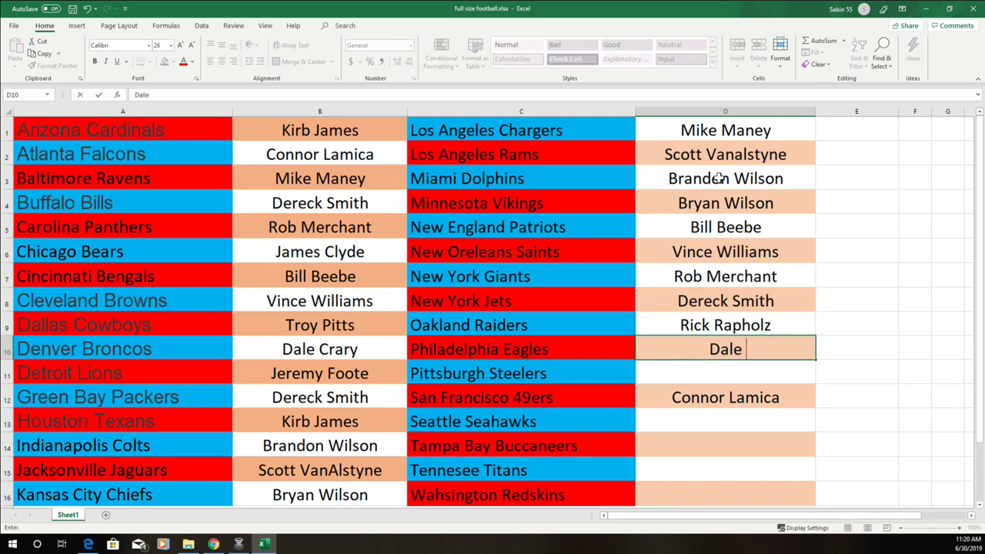
{"action": "key", "text": "Return"}
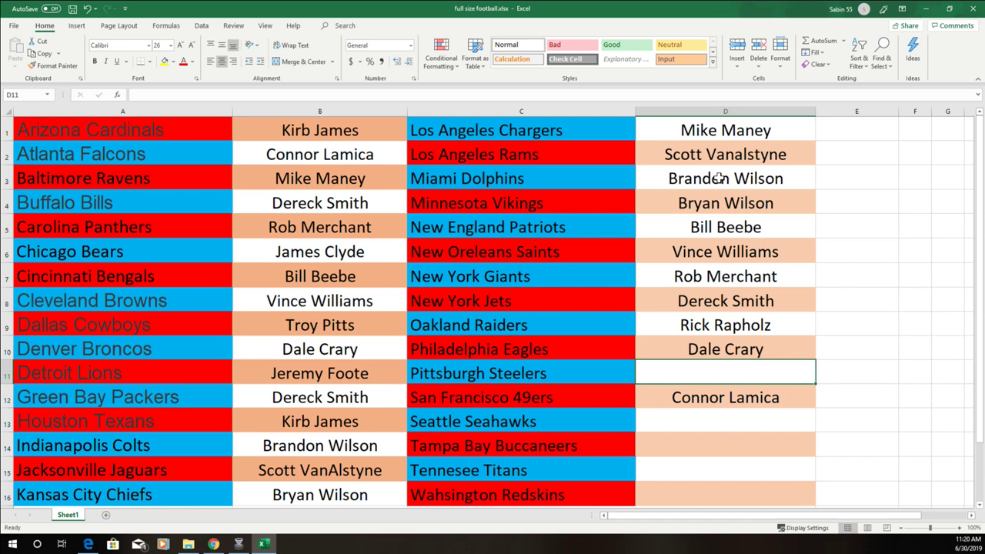
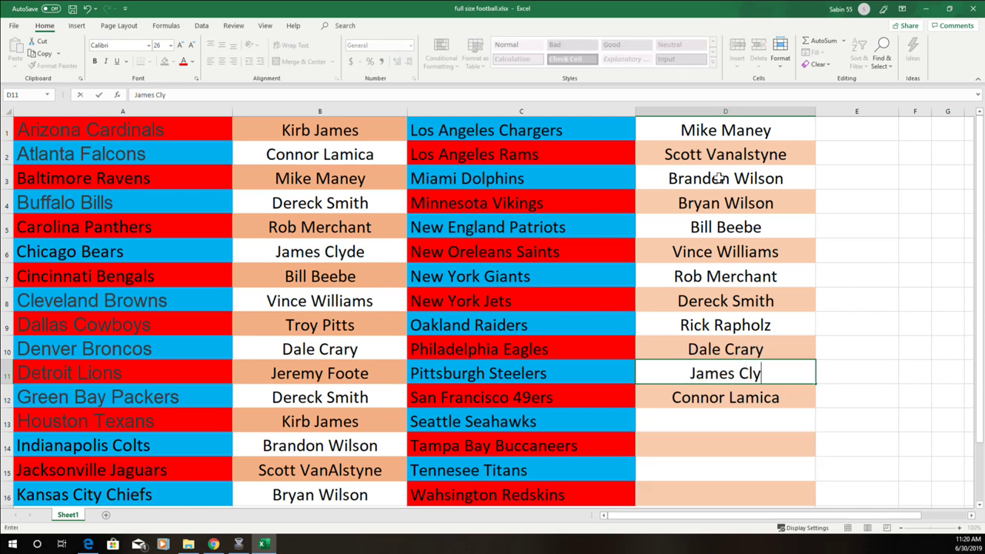
Fill the remaining blank column D cells from D13 through D16 beside the Redskins
{"action": "key", "text": "Return"}
{"action": "key", "text": "Return"}
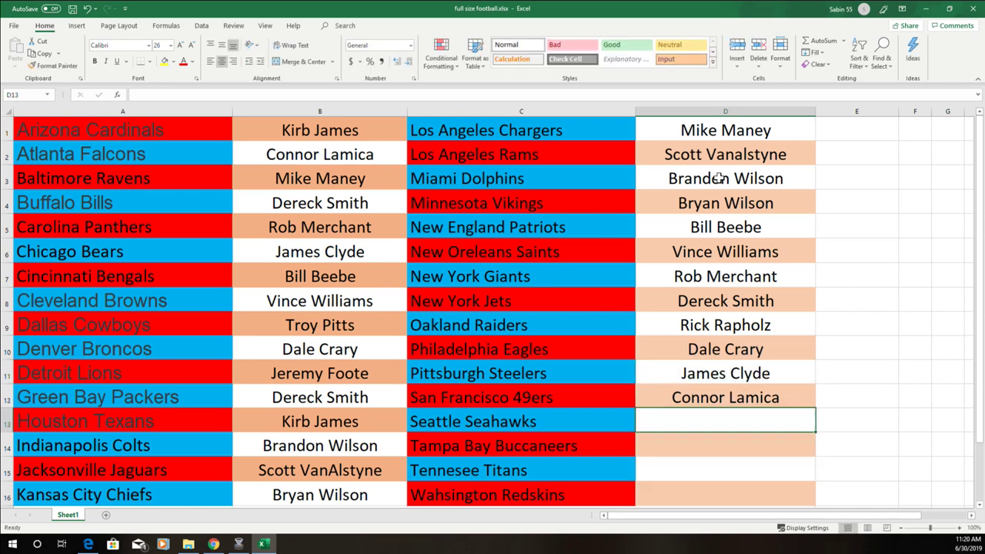
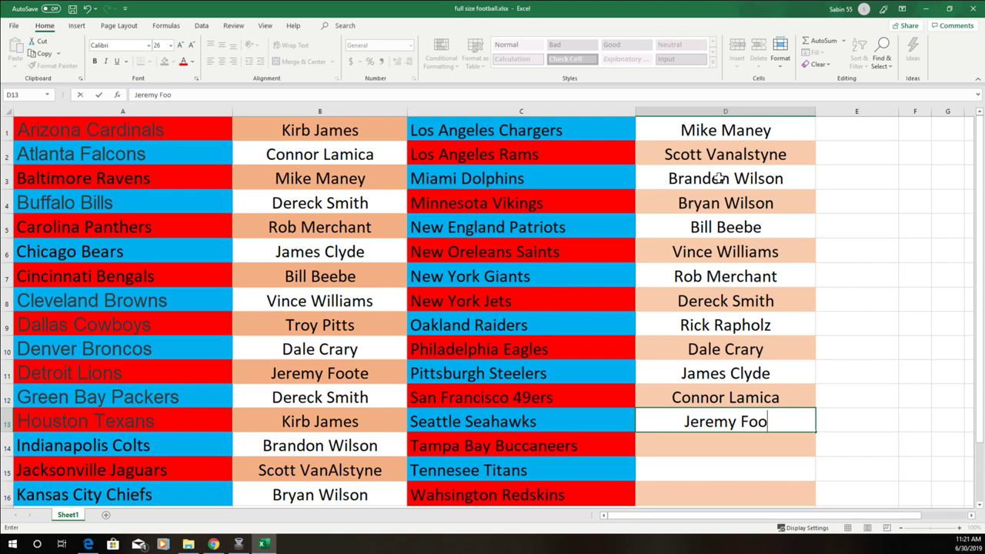
{"action": "key", "text": "Return"}
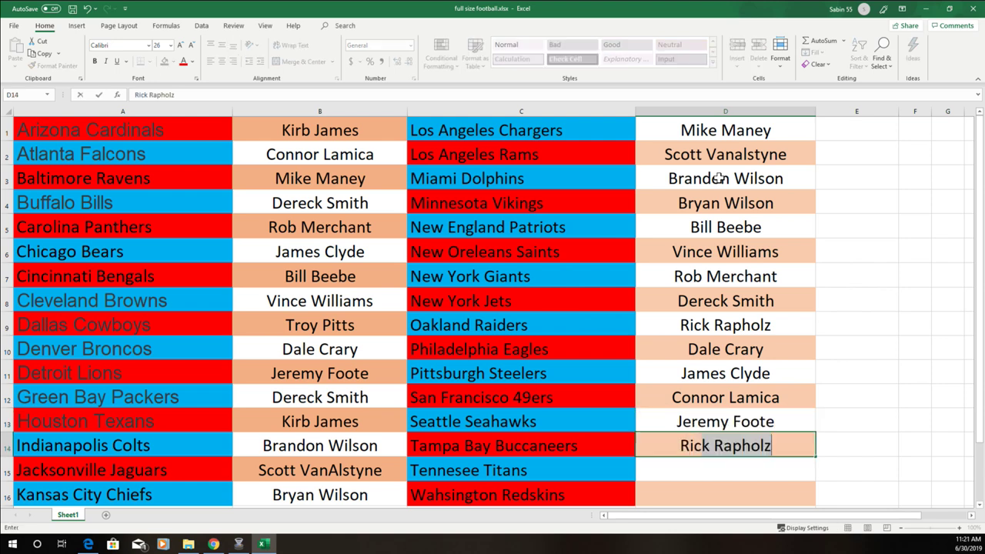
{"action": "key", "text": "Return"}
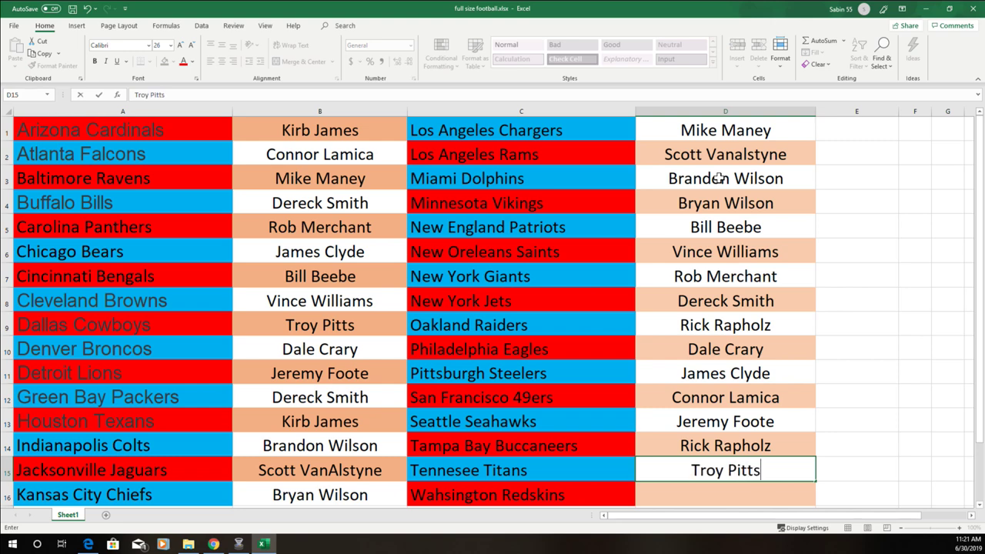
{"action": "key", "text": "Return"}
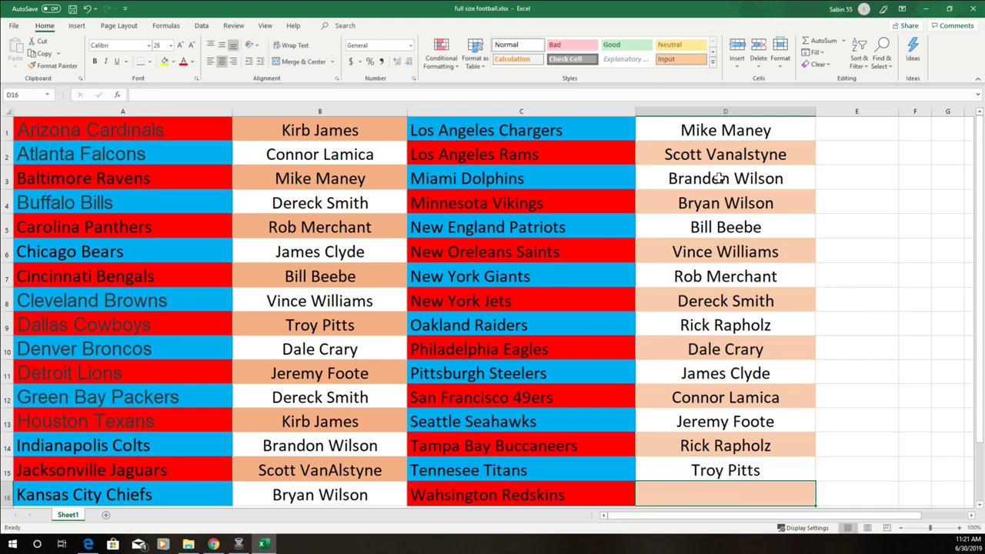
{"action": "key", "text": "Return"}
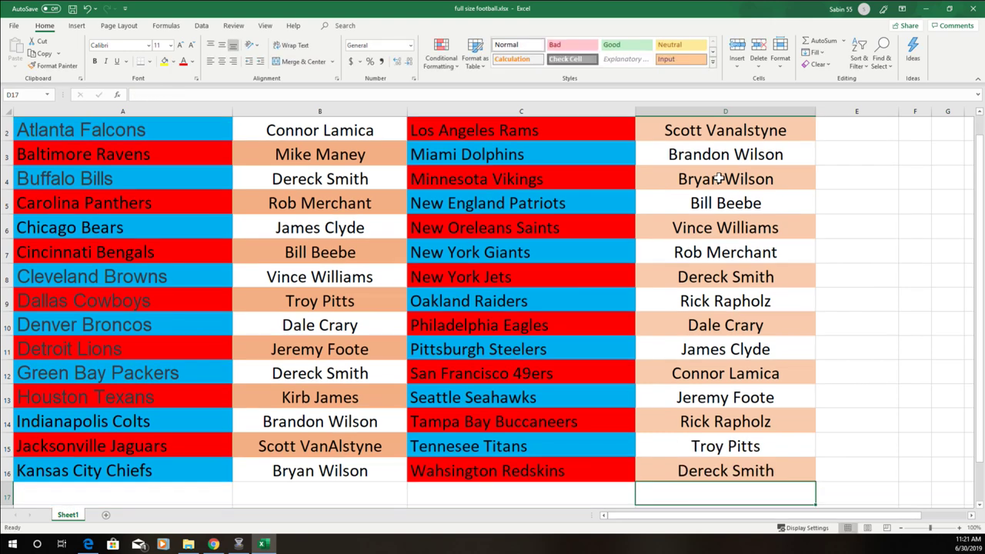
{"action": "scroll", "coordinate": [573, 243], "scroll_direction": "up", "scroll_amount": 1}
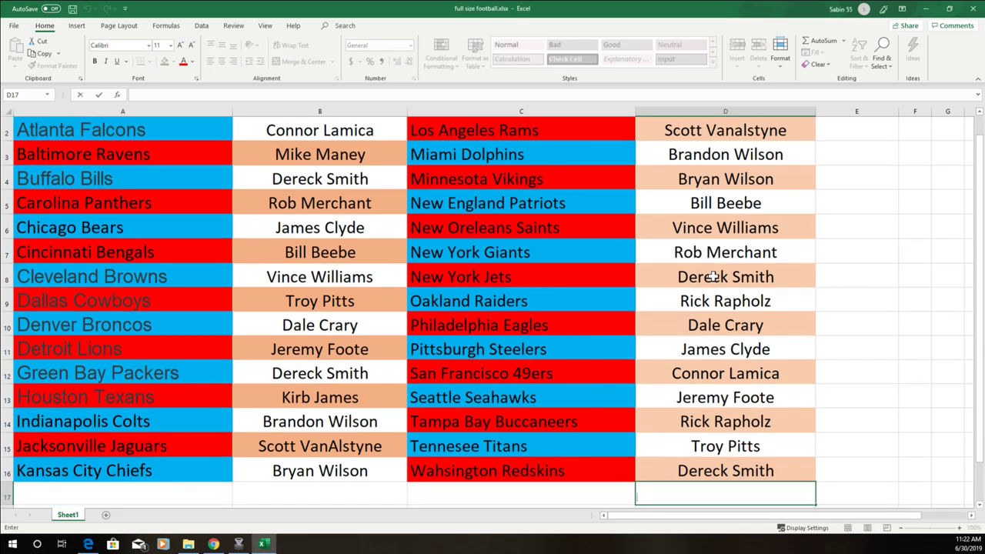
Exchange the participant names in D7 (New York Giants) and B2 (Atlanta Falcons)
{"action": "scroll", "coordinate": [719, 266], "scroll_direction": "up", "scroll_amount": 1}
{"action": "left_click", "coordinate": [719, 276]}
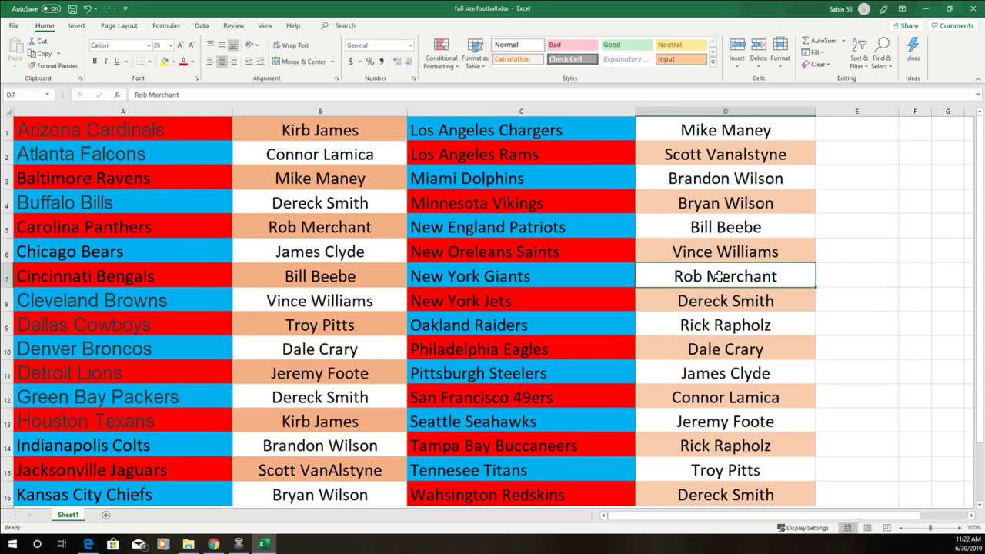
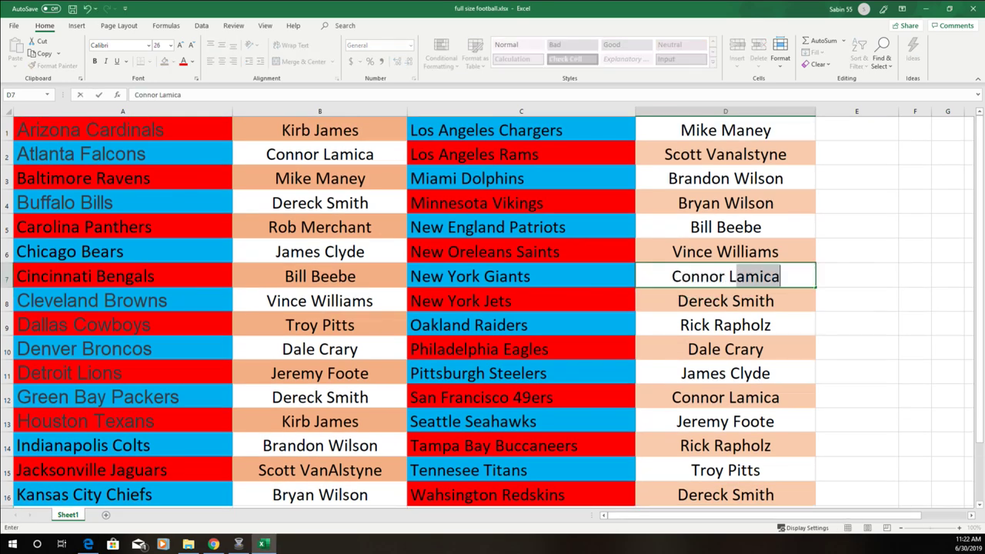
{"action": "left_click", "coordinate": [299, 157]}
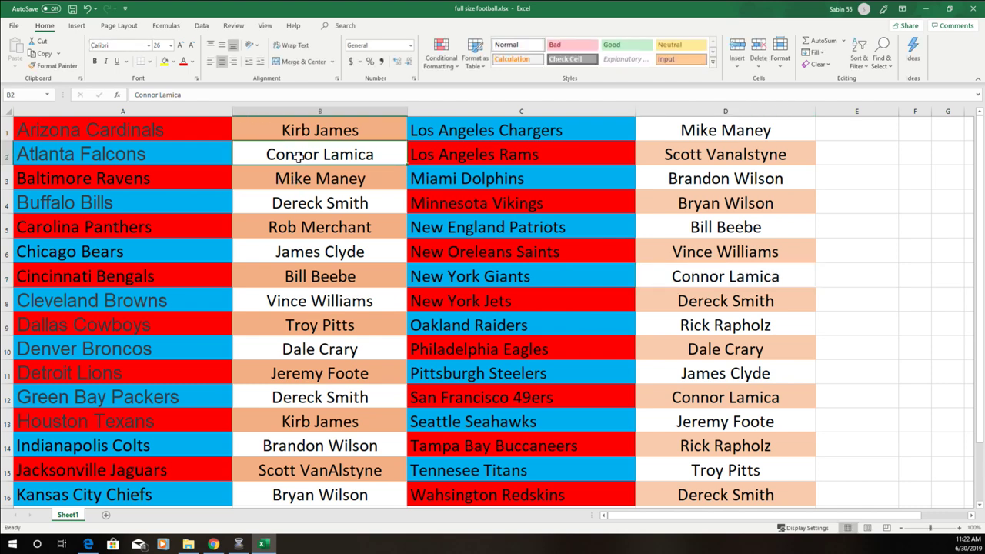
{"action": "key", "text": "Return"}
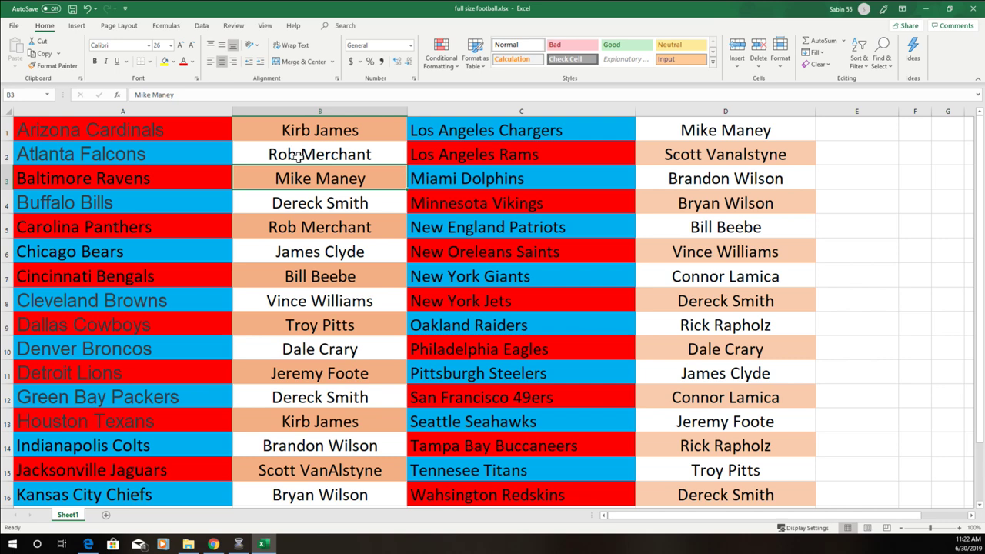
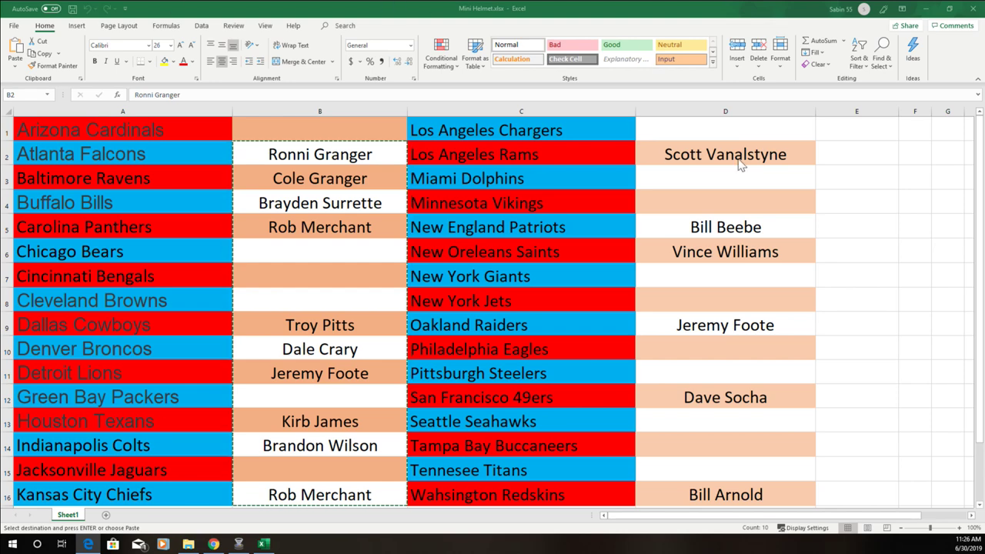
Copy the participant names in D2:D16 for pasting into RANDOM.ORG's List Randomizer
{"action": "left_click_drag", "start_coordinate": [725, 154], "coordinate": [726, 417]}
{"action": "right_click", "coordinate": [696, 327]}
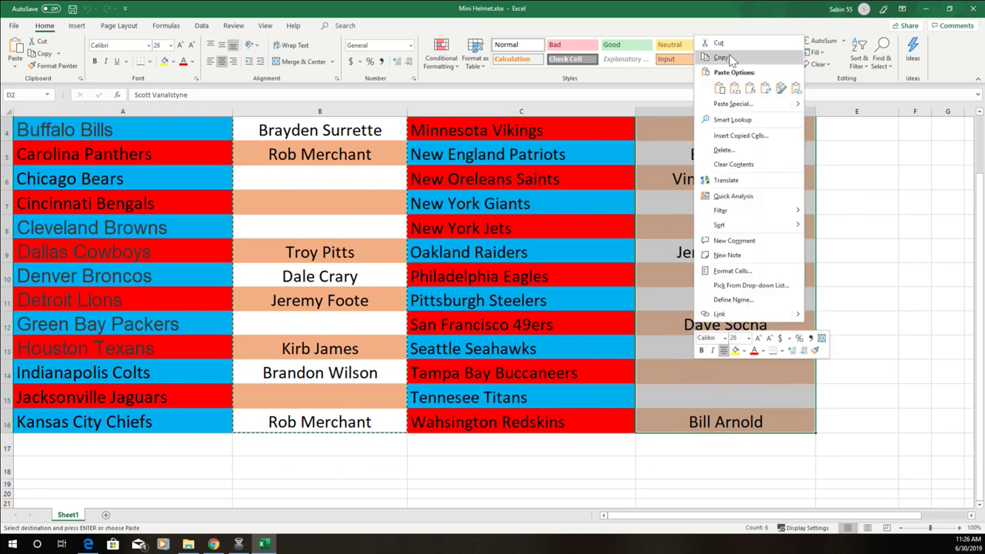
{"action": "left_click", "coordinate": [720, 89]}
{"action": "scroll", "coordinate": [561, 299], "scroll_direction": "up", "scroll_amount": 1}
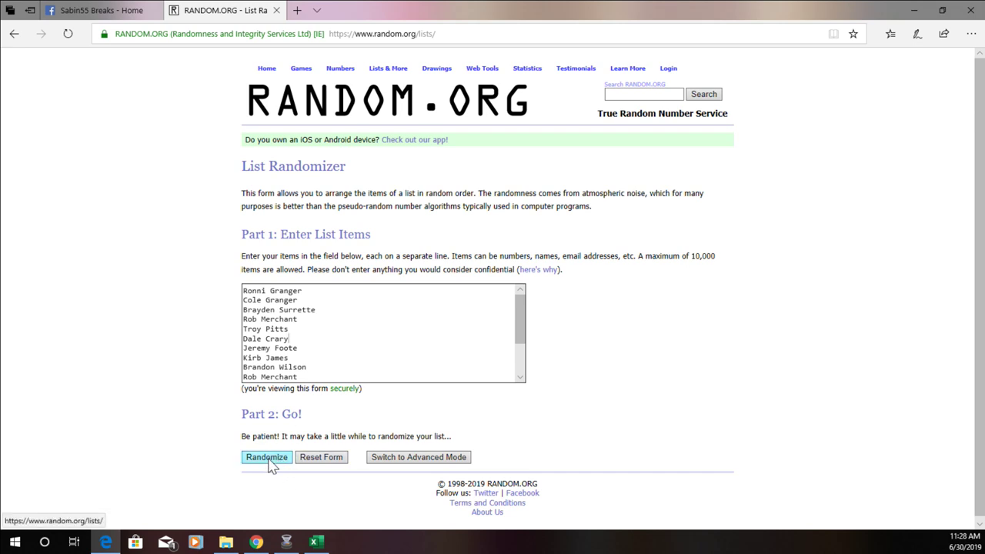
Shuffle the 16 pasted participant names on RANDOM.ORG five times in a row
{"action": "left_click", "coordinate": [269, 460]}
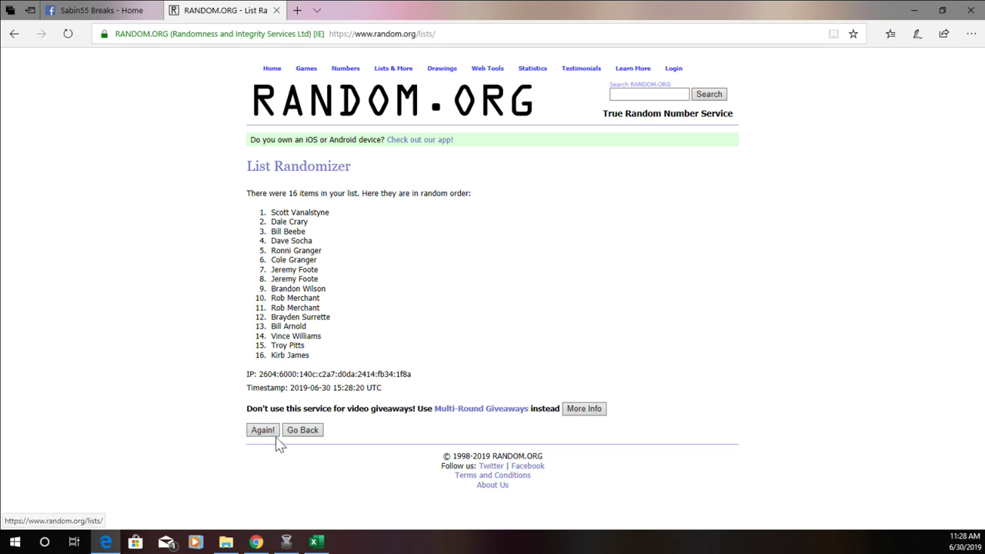
{"action": "left_click", "coordinate": [264, 433]}
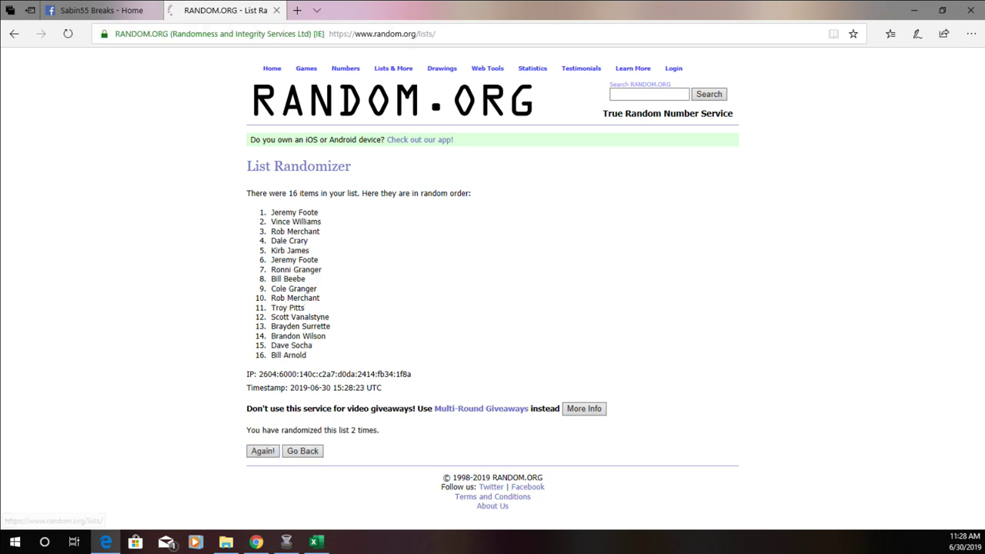
{"action": "left_click", "coordinate": [267, 453]}
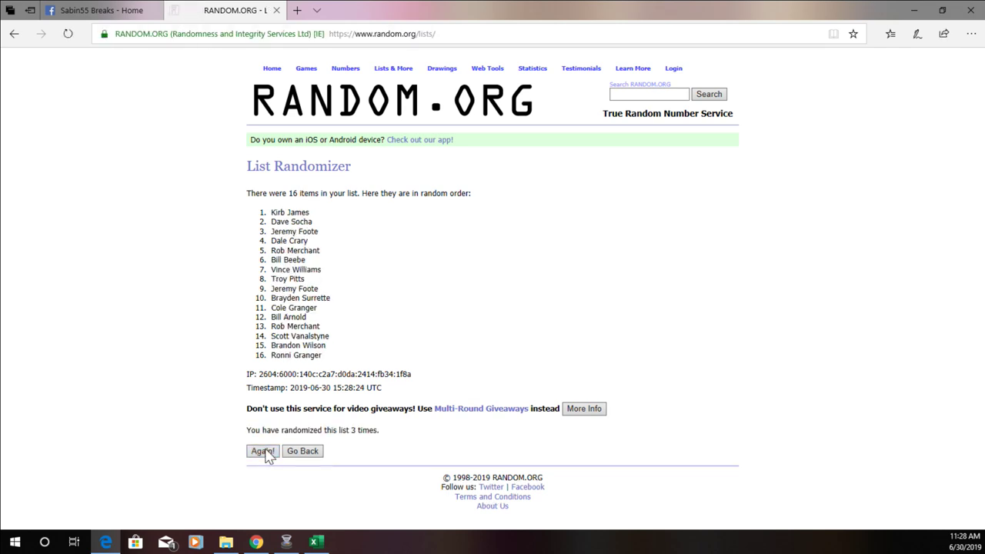
{"action": "left_click", "coordinate": [266, 453]}
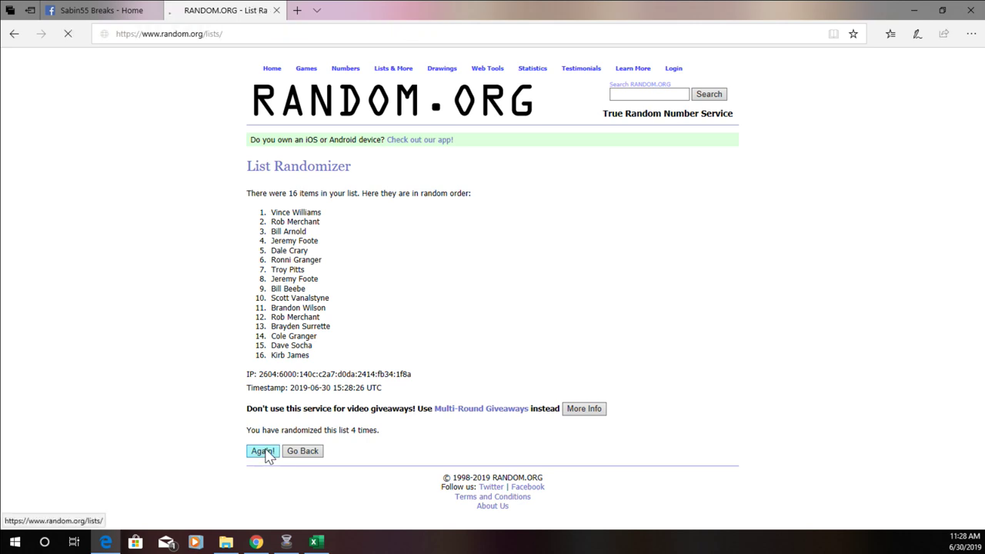
{"action": "left_click", "coordinate": [266, 454]}
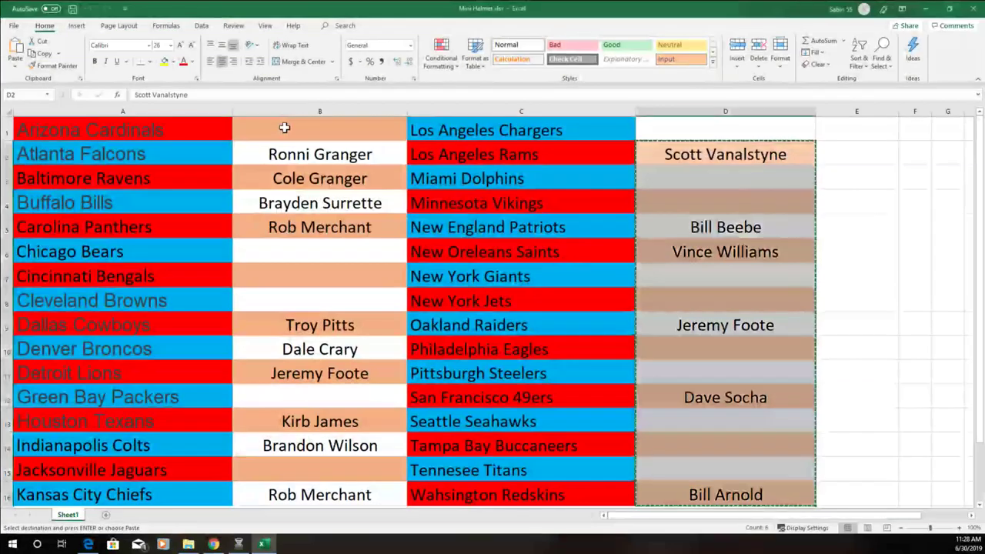
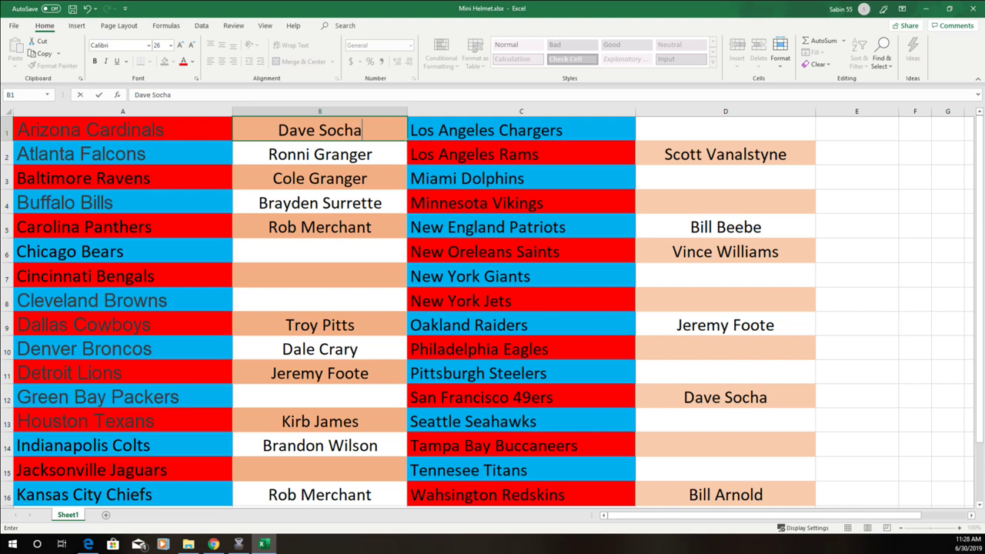
Enter the first two shuffled participant names into empty cells B1 and B6
{"action": "key", "text": "Return"}
{"action": "key", "text": "Return"}
{"action": "key", "text": "Down"}
{"action": "key", "text": "Down"}
{"action": "key", "text": "Down"}
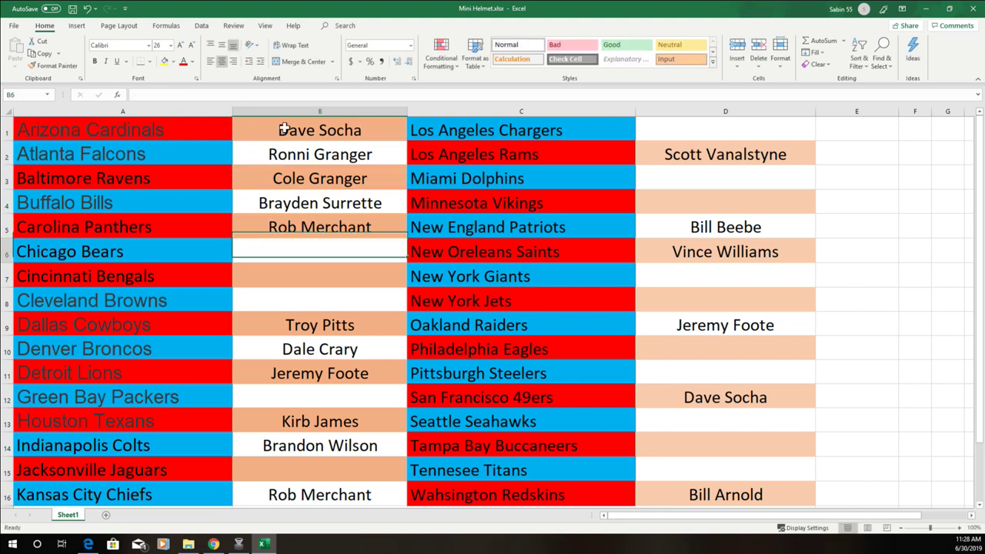
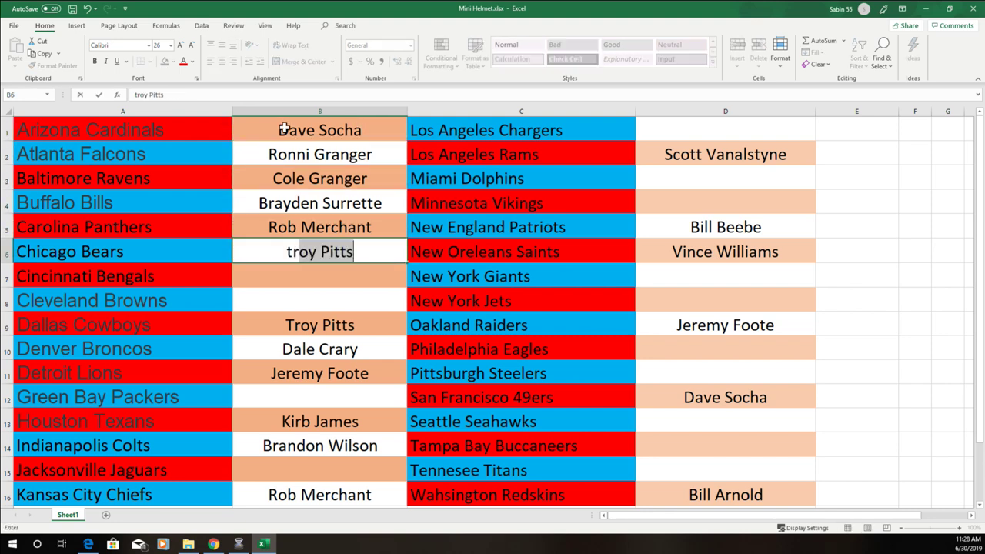
{"action": "key", "text": "Return"}
{"action": "key", "text": "Return"}
Fill B7, B8, B12 and B15 with shuffled participant names, using AutoComplete where offered
{"action": "key", "text": "Up"}
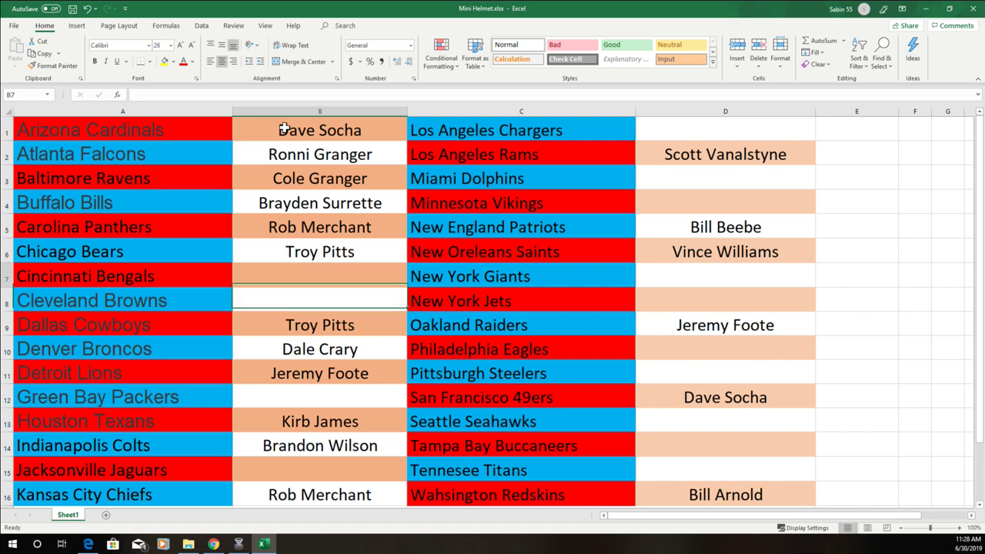
{"action": "type", "text": "rb"}
{"action": "key", "text": "BackSpace"}
{"action": "type", "text": "ob"}
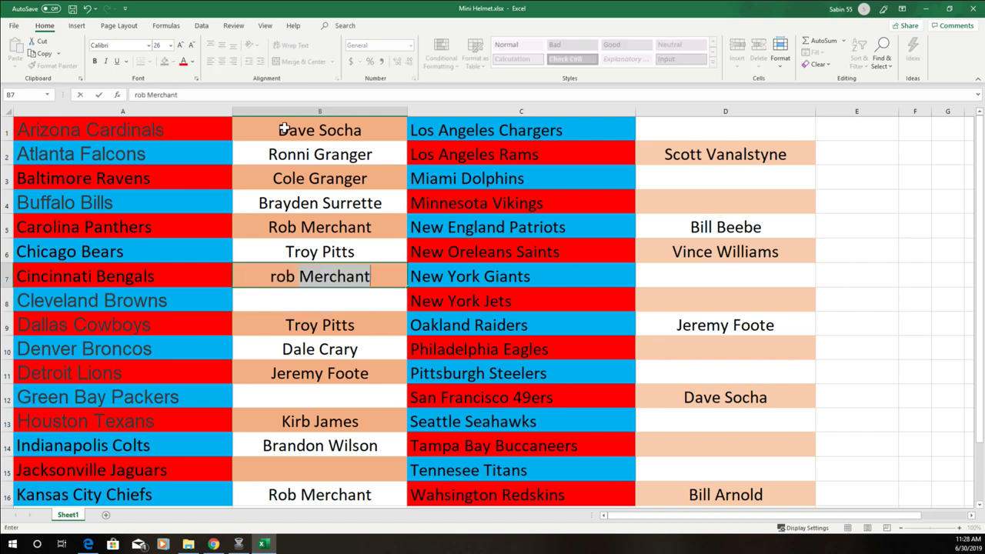
{"action": "key", "text": "Return"}
{"action": "type", "text": "dale"}
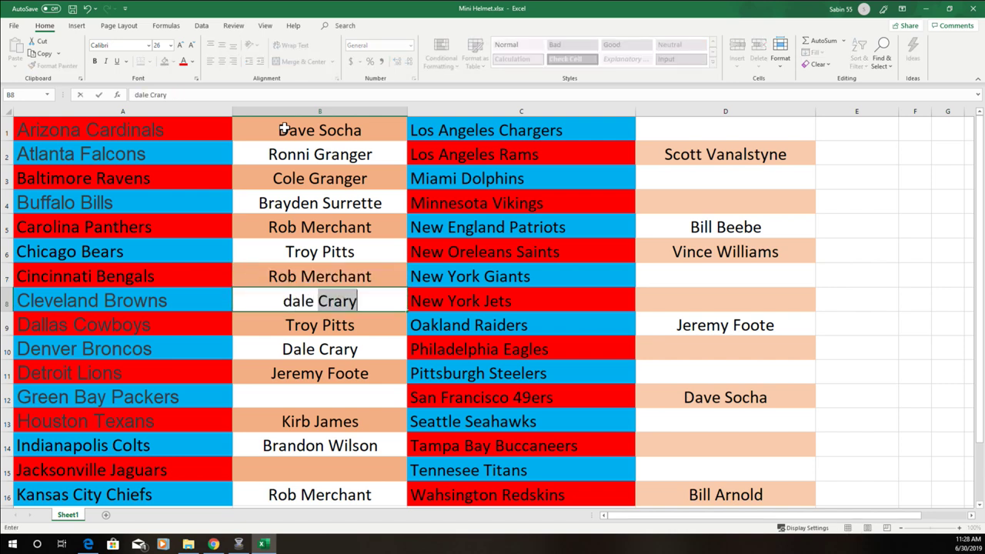
{"action": "key", "text": "Return"}
{"action": "key", "text": "Return"}
{"action": "key", "text": "Return"}
{"action": "key", "text": "Return"}
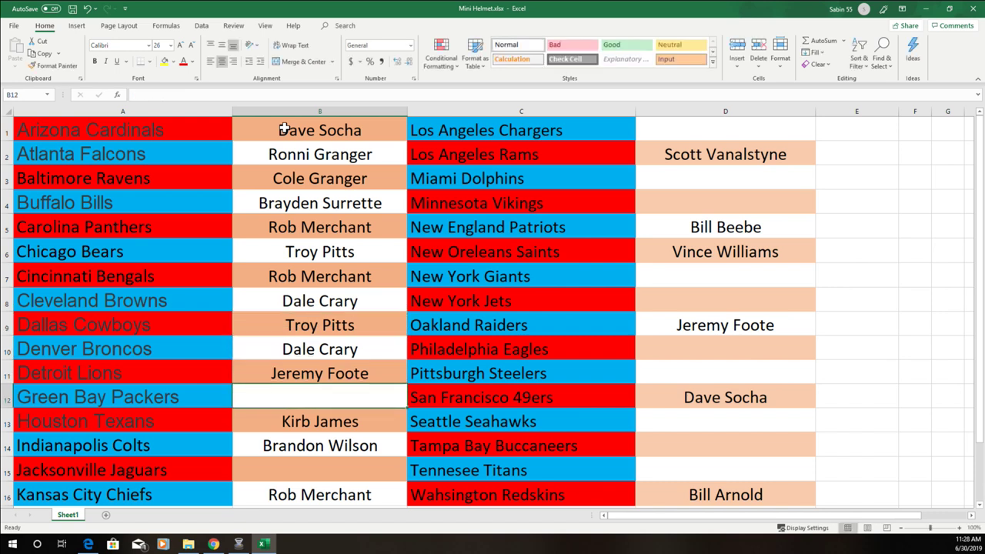
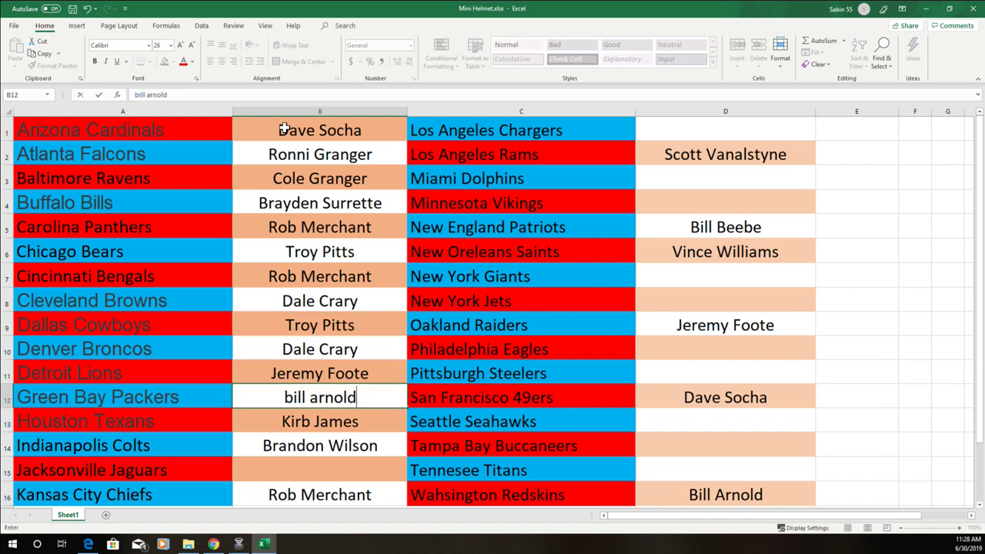
{"action": "key", "text": "Return"}
{"action": "key", "text": "Return"}
{"action": "key", "text": "Return"}
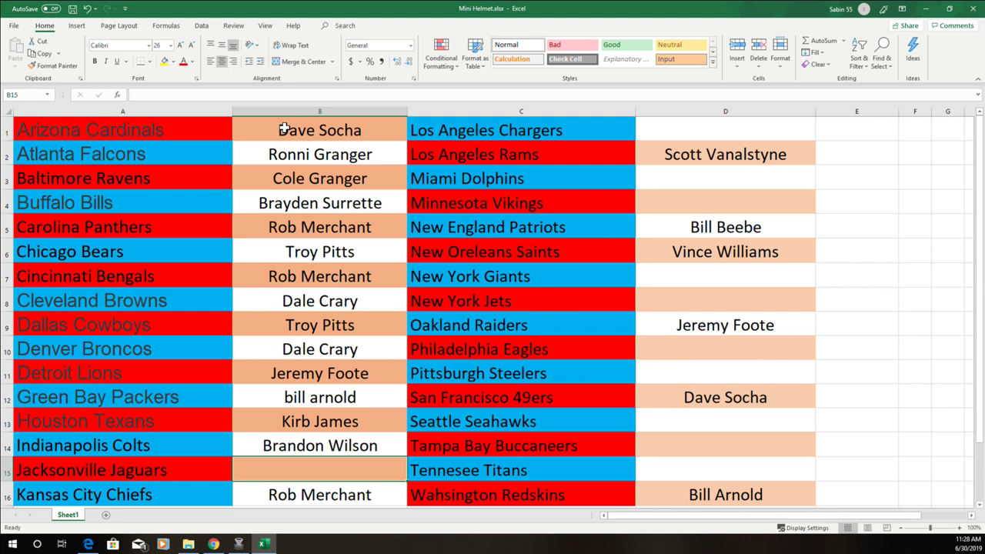
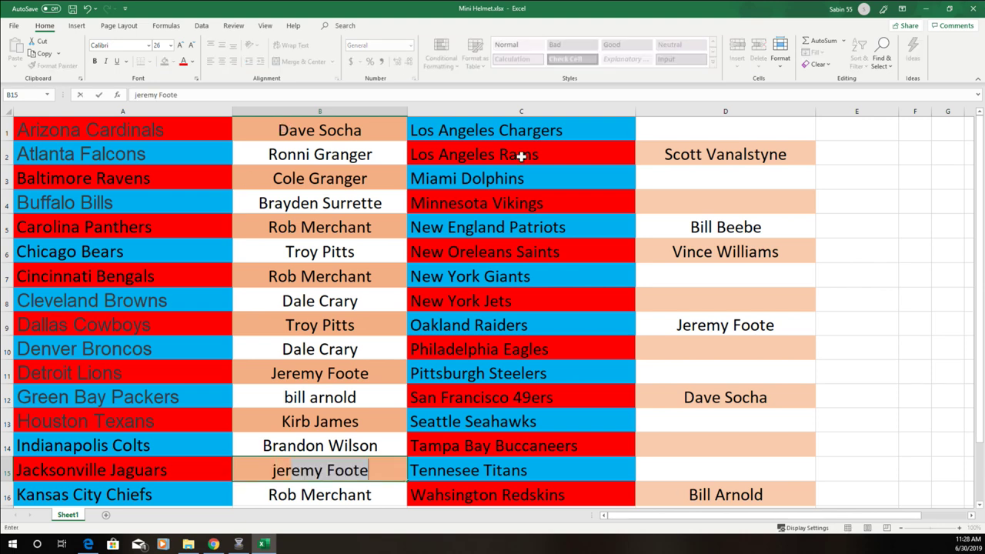
{"action": "left_click", "coordinate": [698, 131]}
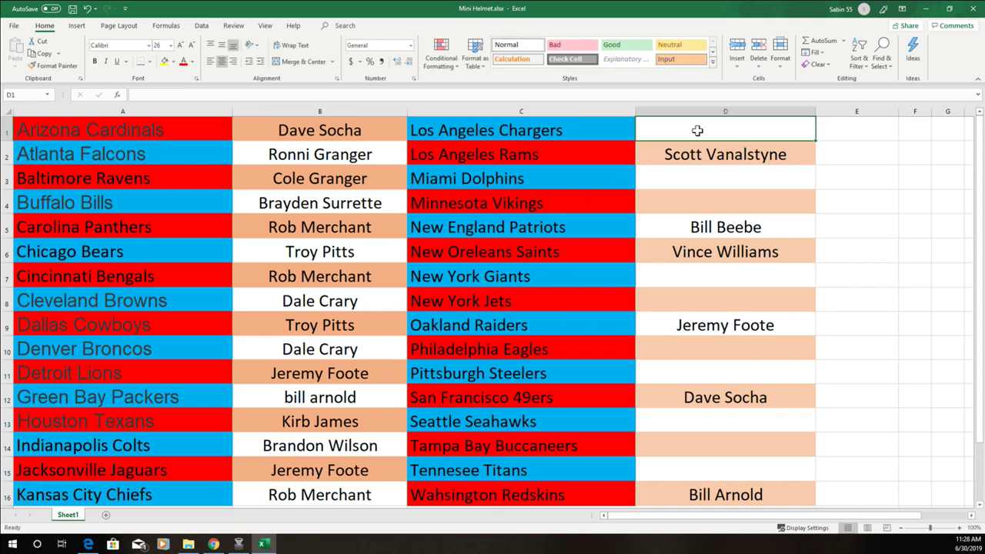
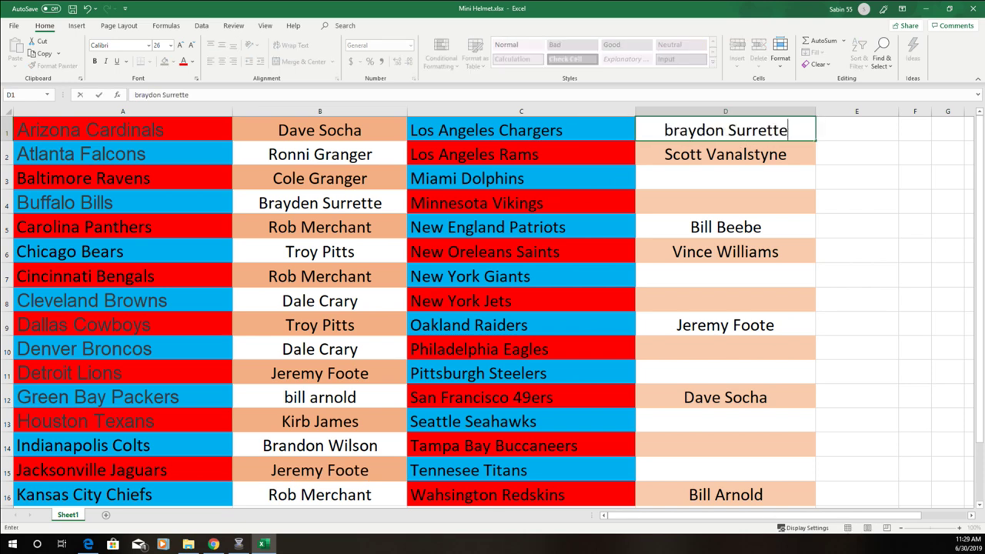
Enter participant names into empty cells D1, D3 and D4
{"action": "key", "text": "Return"}
{"action": "key", "text": "Return"}
{"action": "key", "text": "Return"}
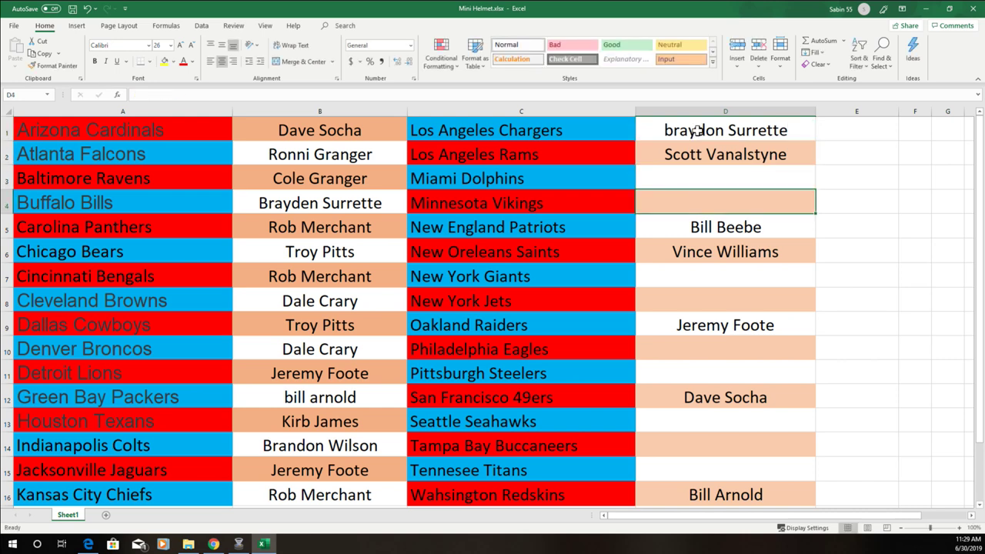
{"action": "key", "text": "Up"}
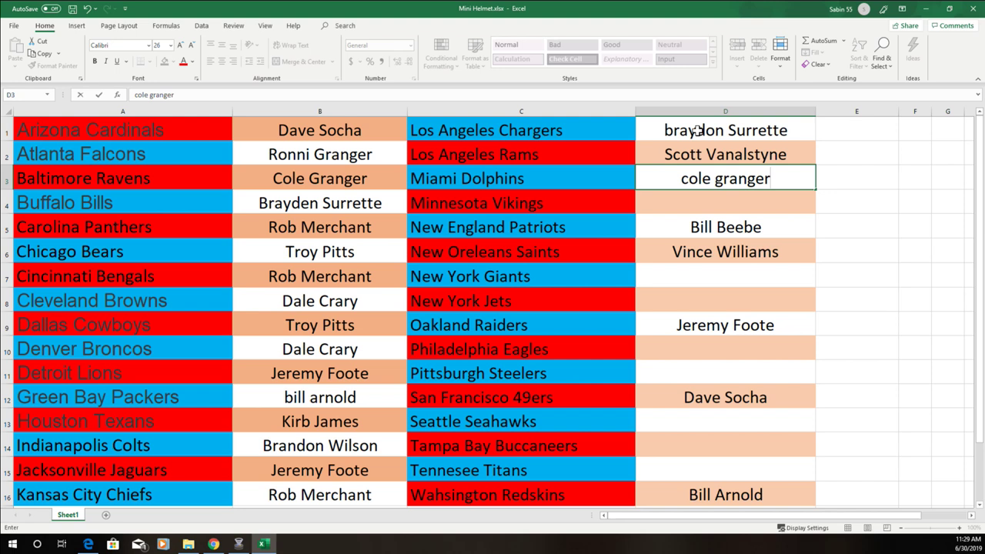
{"action": "key", "text": "Return"}
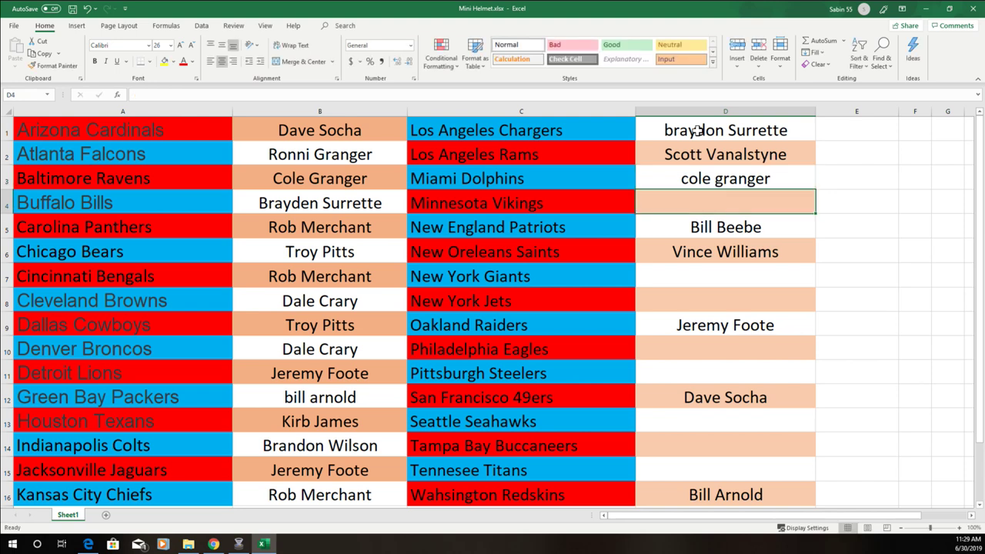
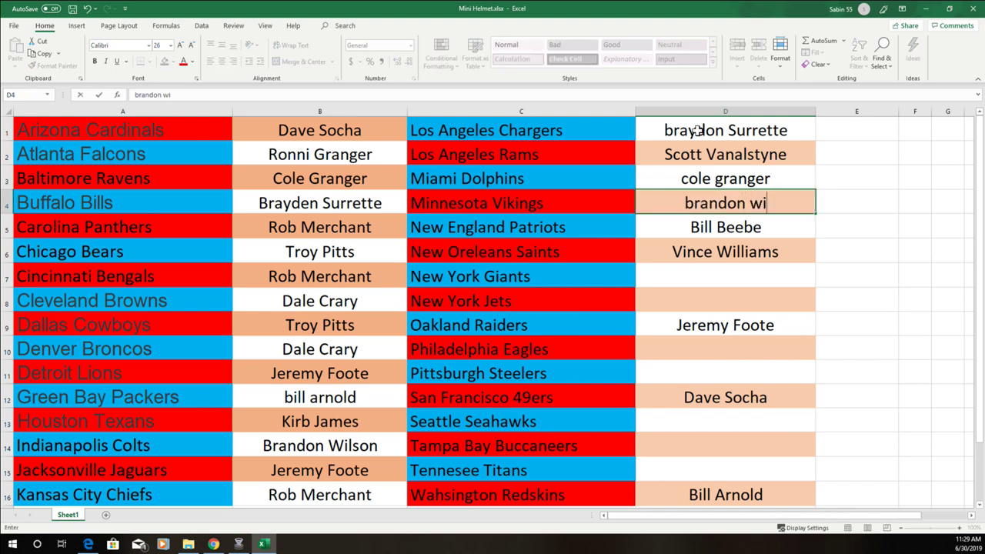
{"action": "key", "text": "Return"}
{"action": "key", "text": "Return"}
{"action": "key", "text": "Return"}
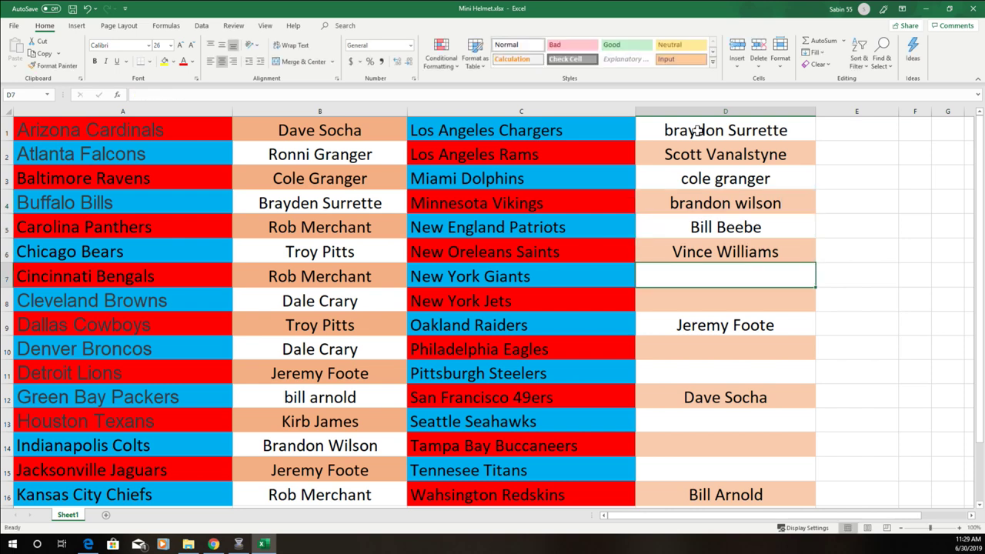
Fill D7, D8 and D10 with participant names, accepting AutoComplete suggestions
{"action": "type", "text": "sc"}
{"action": "key", "text": "Return"}
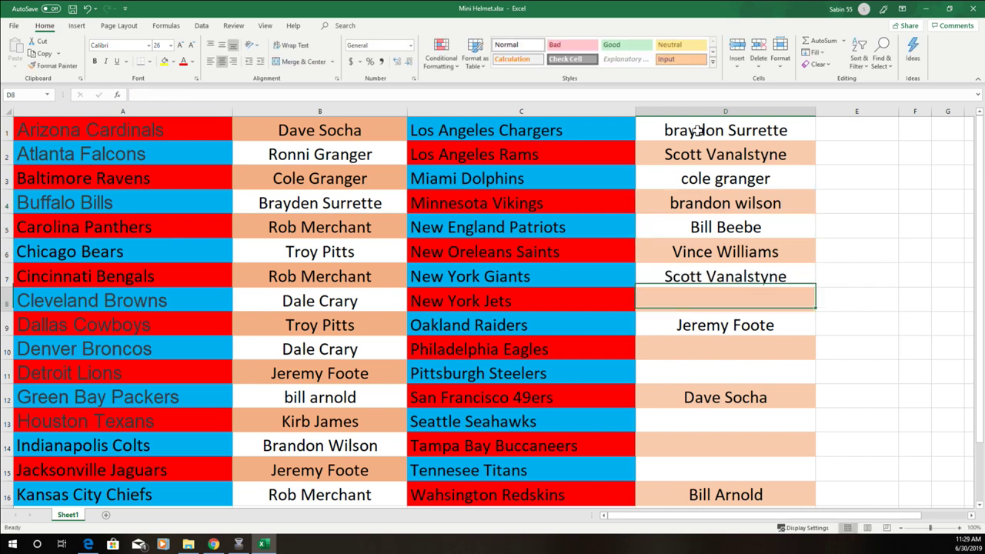
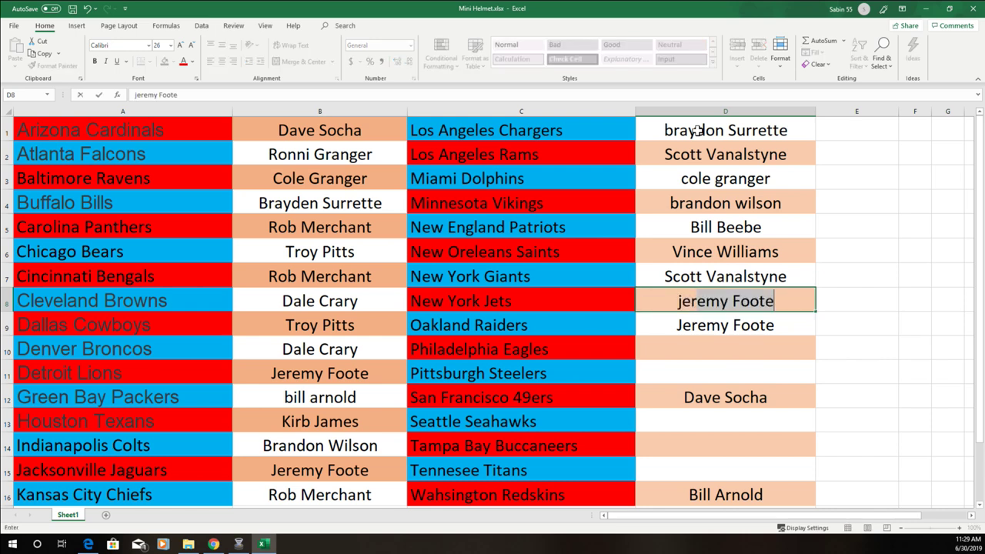
{"action": "key", "text": "ctrl+Return"}
{"action": "key", "text": "Return"}
{"action": "key", "text": "Return"}
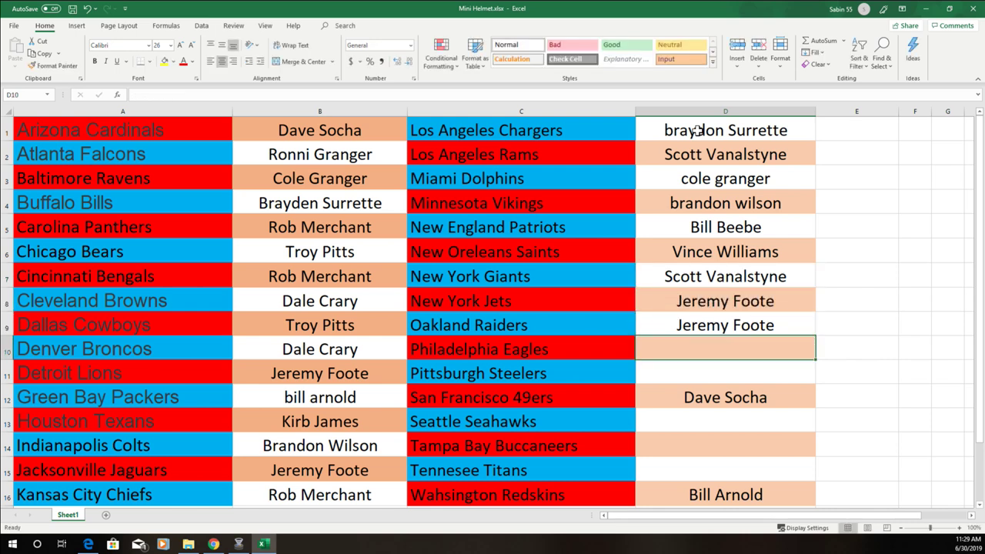
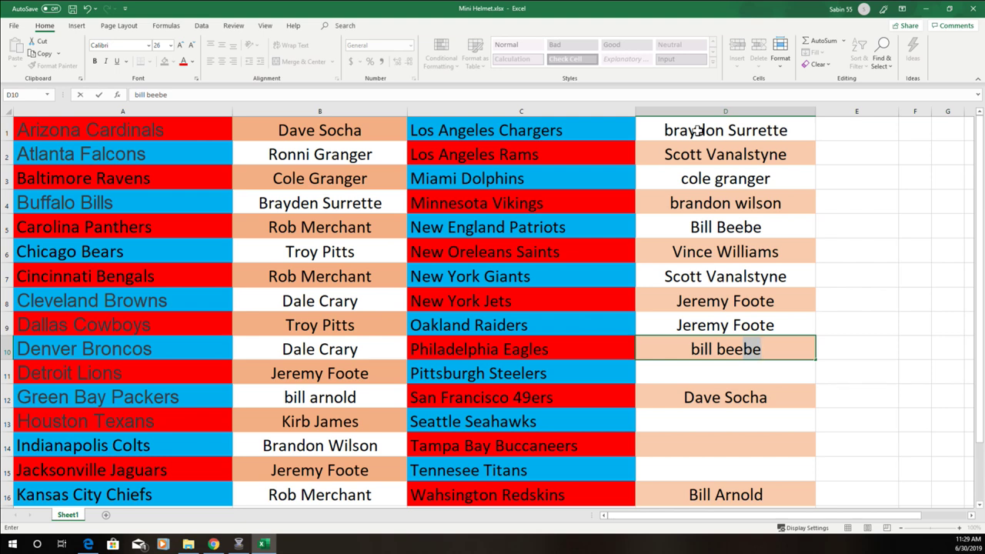
{"action": "key", "text": "Return"}
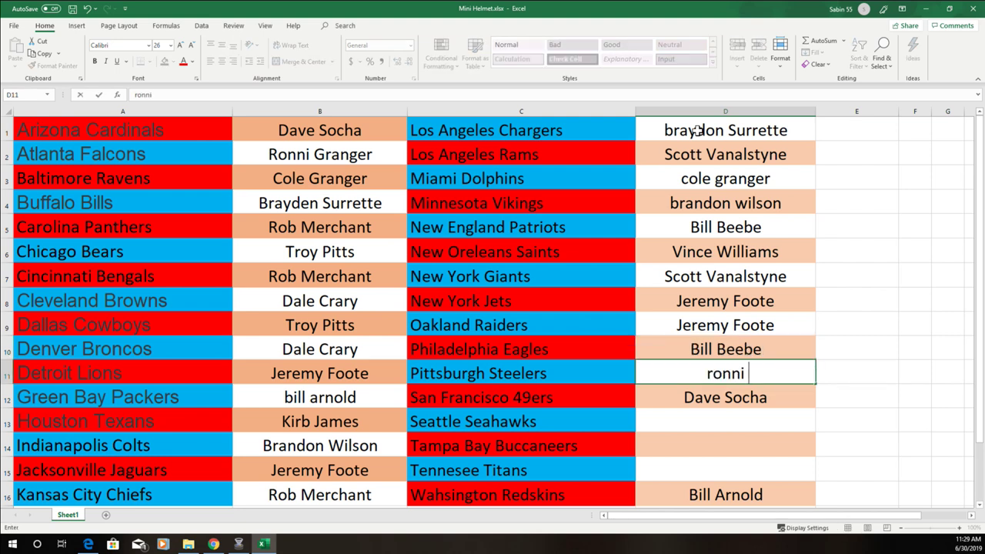
Enter participant names into the last empty cells D11, D13, D14 and D15
{"action": "key", "text": "Return"}
{"action": "key", "text": "Return"}
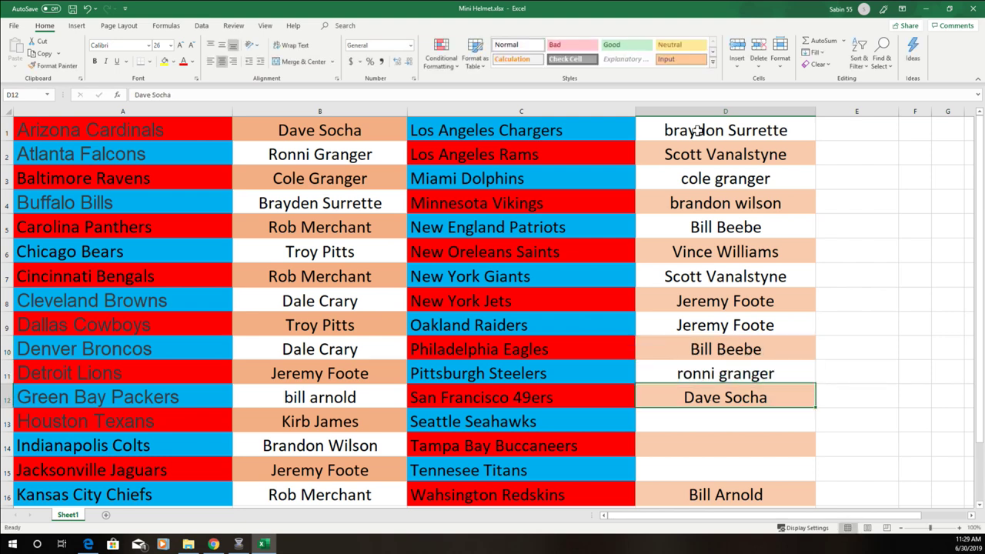
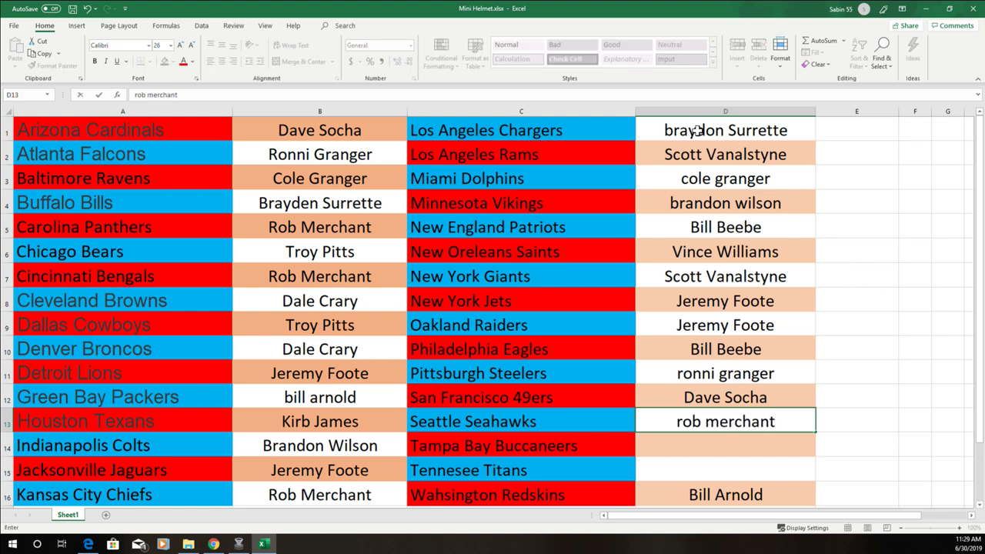
{"action": "key", "text": "Return"}
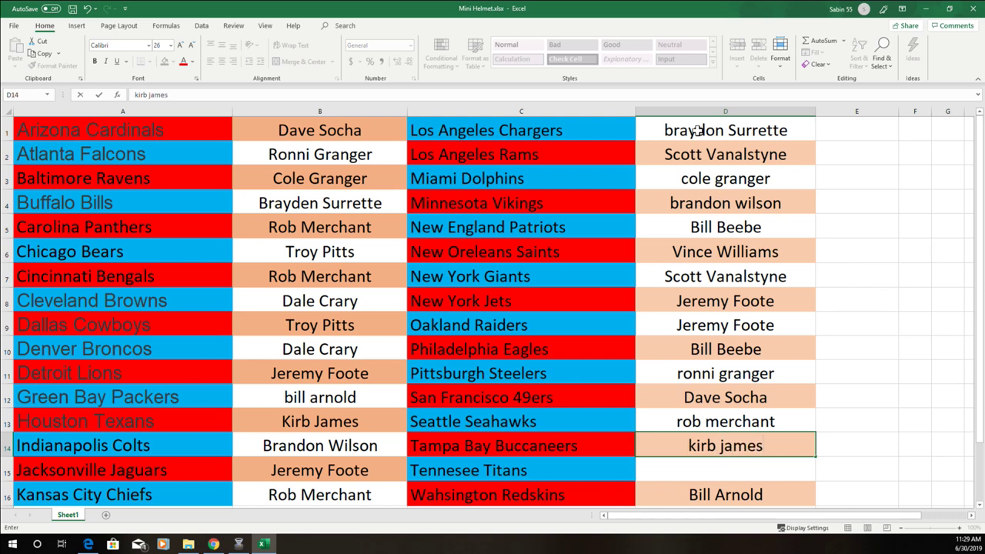
{"action": "key", "text": "Return"}
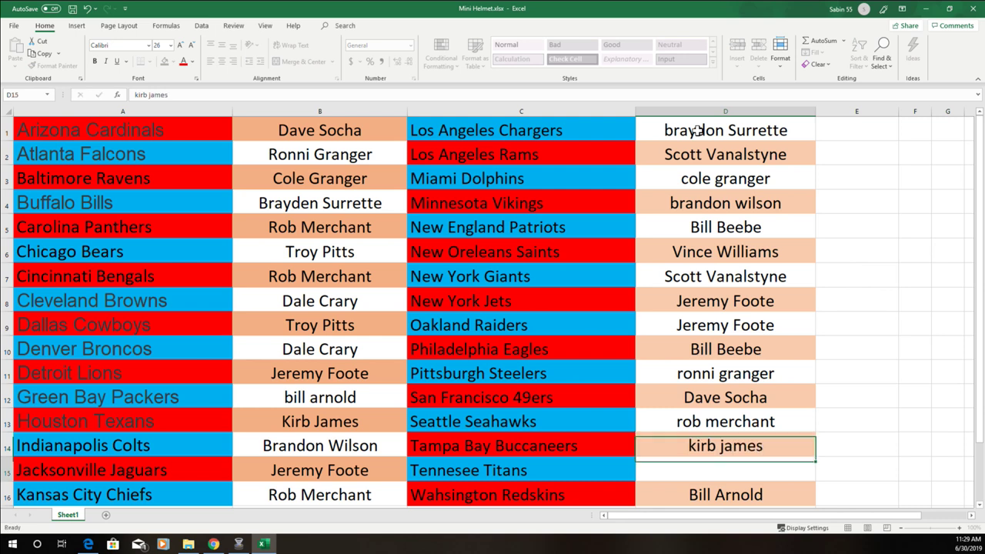
{"action": "type", "text": "vince"}
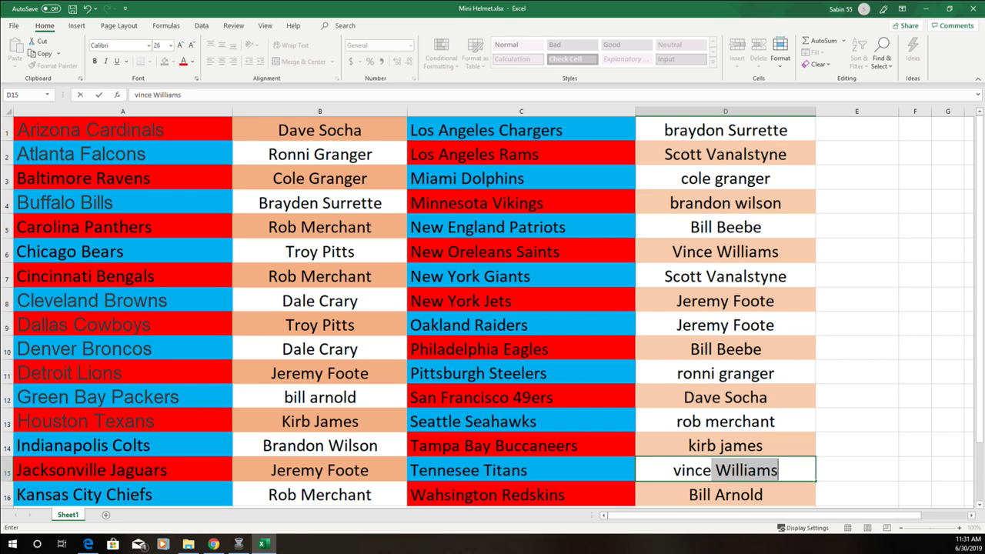
{"action": "key", "text": "Return"}
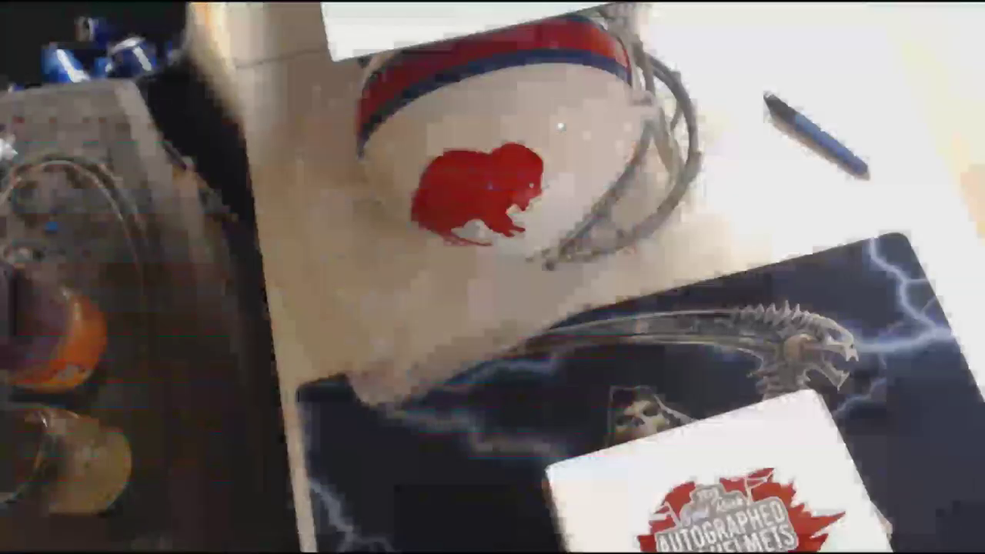